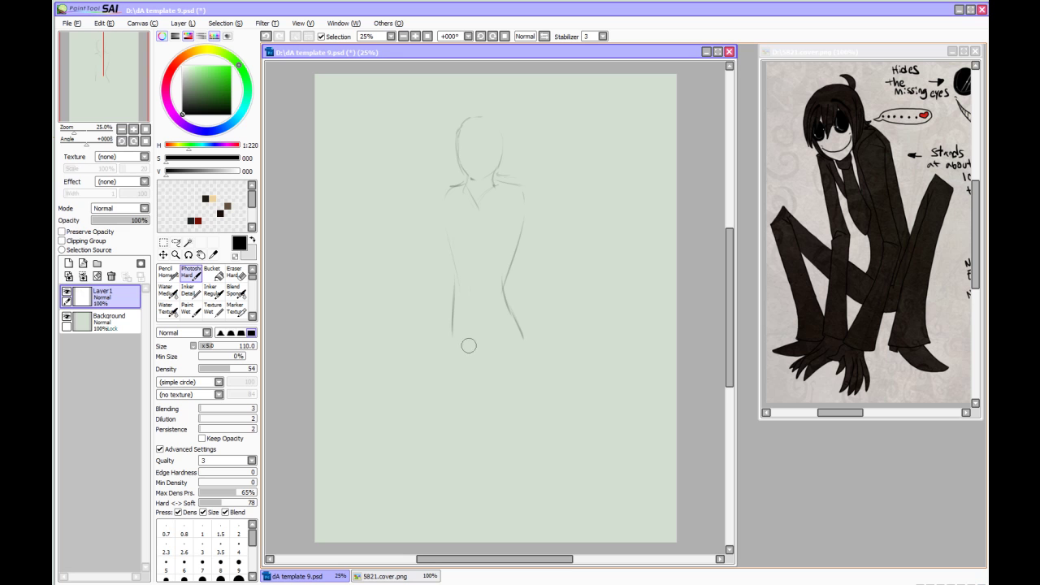
# Move the body sketch up the page and rough in the bent hand-on-hip arm and the upper legs
pyautogui.click(164, 256)
pyautogui.moveTo(455, 341)
pyautogui.mouseDown()
pyautogui.moveTo(454, 317)
pyautogui.moveTo(506, 278)
pyautogui.mouseUp()
pyautogui.click(191, 274)
pyautogui.moveTo(528, 170)
pyautogui.mouseDown()
pyautogui.moveTo(565, 248)
pyautogui.moveTo(544, 236)
pyautogui.moveTo(543, 248)
pyautogui.moveTo(556, 253)
pyautogui.moveTo(528, 305)
pyautogui.moveTo(521, 286)
pyautogui.moveTo(515, 298)
pyautogui.moveTo(528, 307)
pyautogui.moveTo(534, 295)
pyautogui.moveTo(506, 318)
pyautogui.moveTo(515, 291)
pyautogui.moveTo(516, 328)
pyautogui.moveTo(501, 311)
pyautogui.moveTo(535, 323)
pyautogui.moveTo(524, 442)
pyautogui.mouseUp()
# Scale the body sketch down slightly with a transform to leave room for the lower legs
pyautogui.hotkey('ctrl', 't')
pyautogui.moveTo(569, 467); pyautogui.dragTo(550, 414)
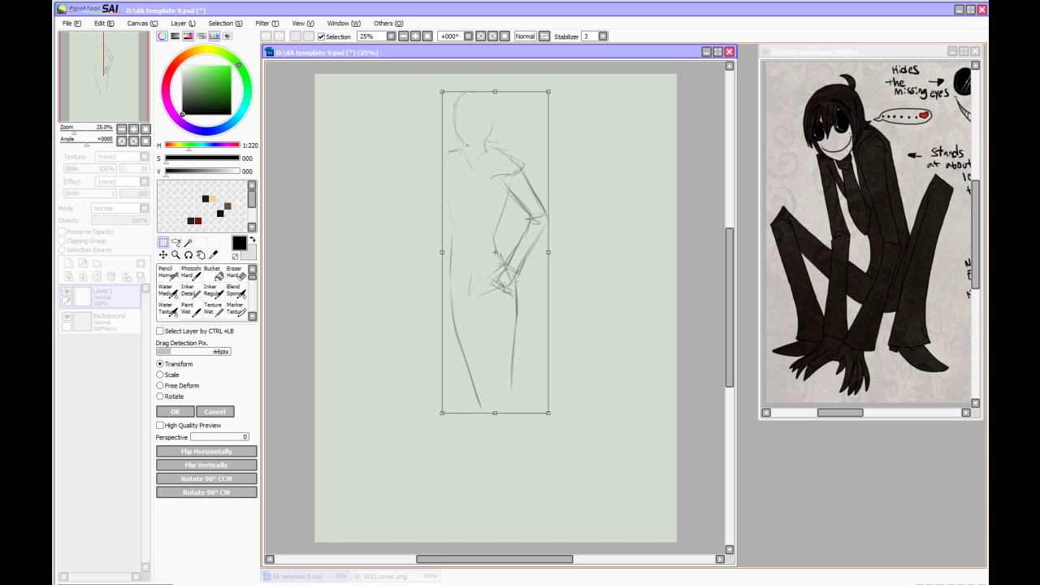
pyautogui.press('Return')
# Sketch the other arm raised outward with an open palm, and the open jacket with its lapels and hem
pyautogui.moveTo(452, 150)
pyautogui.mouseDown()
pyautogui.moveTo(444, 178)
pyautogui.moveTo(400, 206)
pyautogui.moveTo(417, 223)
pyautogui.moveTo(439, 188)
pyautogui.moveTo(415, 213)
pyautogui.moveTo(362, 168)
pyautogui.mouseUp()
pyautogui.moveTo(366, 171)
pyautogui.mouseDown()
pyautogui.moveTo(407, 219)
pyautogui.moveTo(371, 166)
pyautogui.moveTo(332, 151)
pyautogui.moveTo(364, 166)
pyautogui.mouseUp()
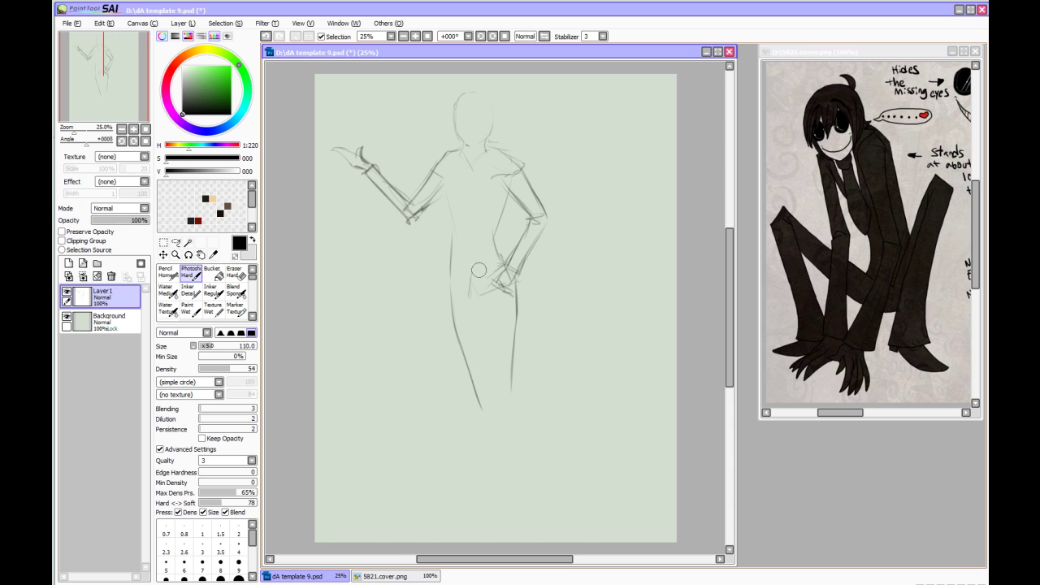
pyautogui.moveTo(443, 193); pyautogui.dragTo(451, 304)
pyautogui.moveTo(486, 156)
pyautogui.mouseDown()
pyautogui.moveTo(467, 234)
pyautogui.moveTo(476, 296)
pyautogui.moveTo(460, 187)
pyautogui.moveTo(466, 221)
pyautogui.mouseUp()
pyautogui.moveTo(450, 155); pyautogui.dragTo(469, 275)
pyautogui.moveTo(445, 187); pyautogui.dragTo(448, 298)
pyautogui.moveTo(450, 299)
pyautogui.mouseDown()
pyautogui.moveTo(473, 279)
pyautogui.moveTo(480, 295)
pyautogui.mouseUp()
pyautogui.moveTo(480, 295)
pyautogui.mouseDown()
pyautogui.moveTo(508, 260)
pyautogui.moveTo(496, 238)
pyautogui.mouseUp()
pyautogui.moveTo(495, 238)
pyautogui.mouseDown()
pyautogui.moveTo(524, 180)
pyautogui.moveTo(541, 216)
pyautogui.moveTo(538, 203)
pyautogui.moveTo(491, 289)
pyautogui.mouseUp()
# Sketch the straight leg down to a shoe and extend the outer line of the other leg
pyautogui.moveTo(483, 344)
pyautogui.mouseDown()
pyautogui.moveTo(500, 411)
pyautogui.moveTo(502, 518)
pyautogui.moveTo(533, 487)
pyautogui.moveTo(537, 529)
pyautogui.mouseUp()
pyautogui.moveTo(509, 402)
pyautogui.mouseDown()
pyautogui.moveTo(496, 520)
pyautogui.moveTo(521, 529)
pyautogui.mouseUp()
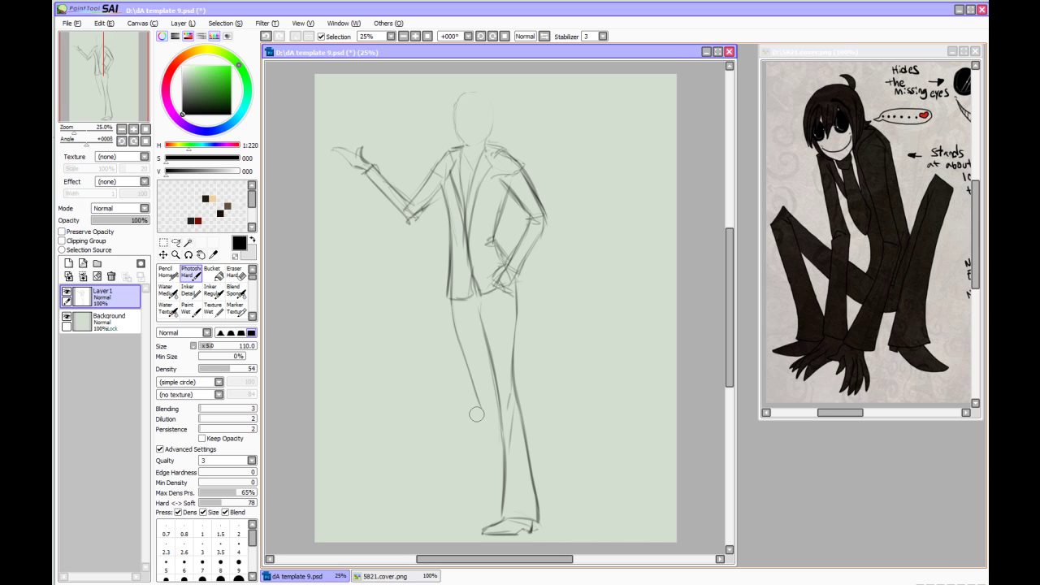
pyautogui.moveTo(470, 376); pyautogui.dragTo(484, 463)
# Erase the second leg's outline and redraw that leg bent at the knee, with a trouser cuff and shoe
pyautogui.press('e')
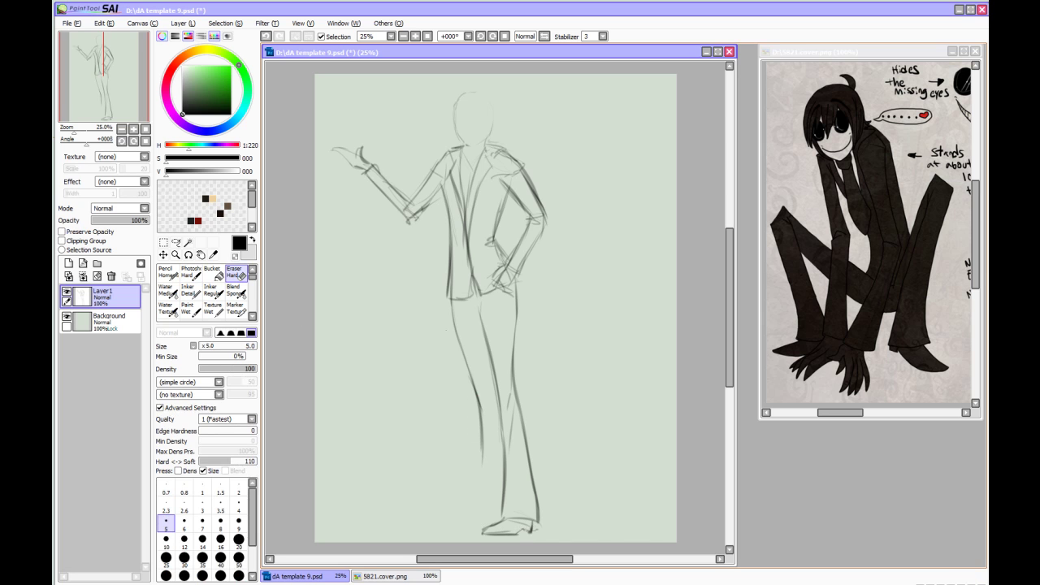
pyautogui.moveTo(453, 299); pyautogui.dragTo(488, 468)
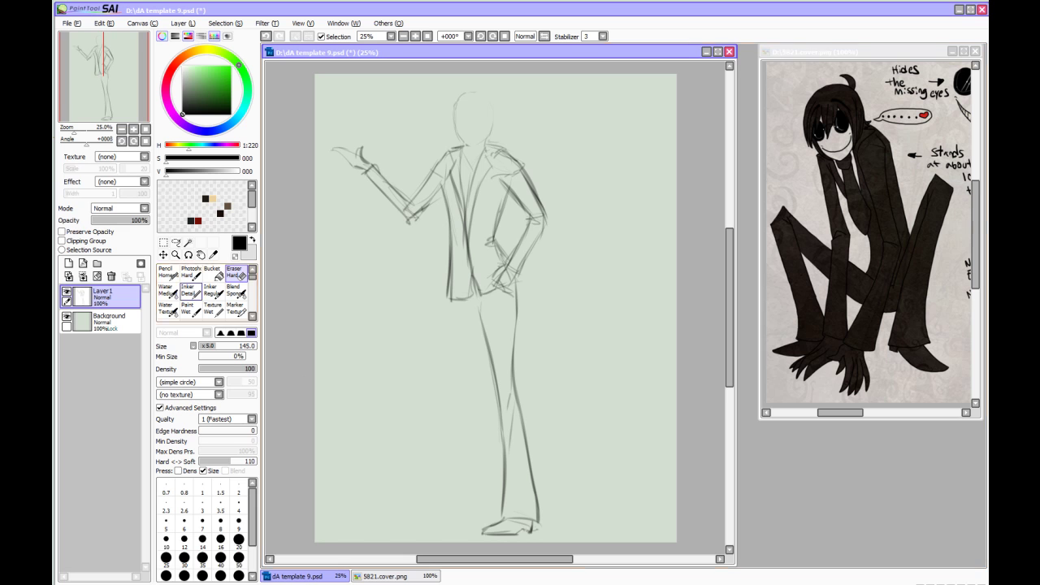
pyautogui.click(191, 273)
pyautogui.moveTo(452, 302)
pyautogui.mouseDown()
pyautogui.moveTo(451, 387)
pyautogui.moveTo(473, 492)
pyautogui.mouseUp()
pyautogui.moveTo(475, 334); pyautogui.dragTo(504, 481)
pyautogui.moveTo(445, 392)
pyautogui.mouseDown()
pyautogui.moveTo(485, 501)
pyautogui.moveTo(451, 526)
pyautogui.moveTo(496, 512)
pyautogui.moveTo(467, 451)
pyautogui.moveTo(459, 318)
pyautogui.mouseUp()
# Sketch the standing figure's face with round glasses and a smile, plus the hair with a curled tuft on top
pyautogui.moveTo(470, 145)
pyautogui.mouseDown()
pyautogui.moveTo(479, 90)
pyautogui.moveTo(463, 148)
pyautogui.mouseUp()
pyautogui.moveTo(460, 105)
pyautogui.mouseDown()
pyautogui.moveTo(491, 85)
pyautogui.moveTo(471, 84)
pyautogui.moveTo(452, 122)
pyautogui.mouseUp()
pyautogui.moveTo(479, 88)
pyautogui.mouseDown()
pyautogui.moveTo(471, 126)
pyautogui.moveTo(491, 111)
pyautogui.moveTo(496, 129)
pyautogui.moveTo(457, 121)
pyautogui.moveTo(483, 122)
pyautogui.mouseUp()
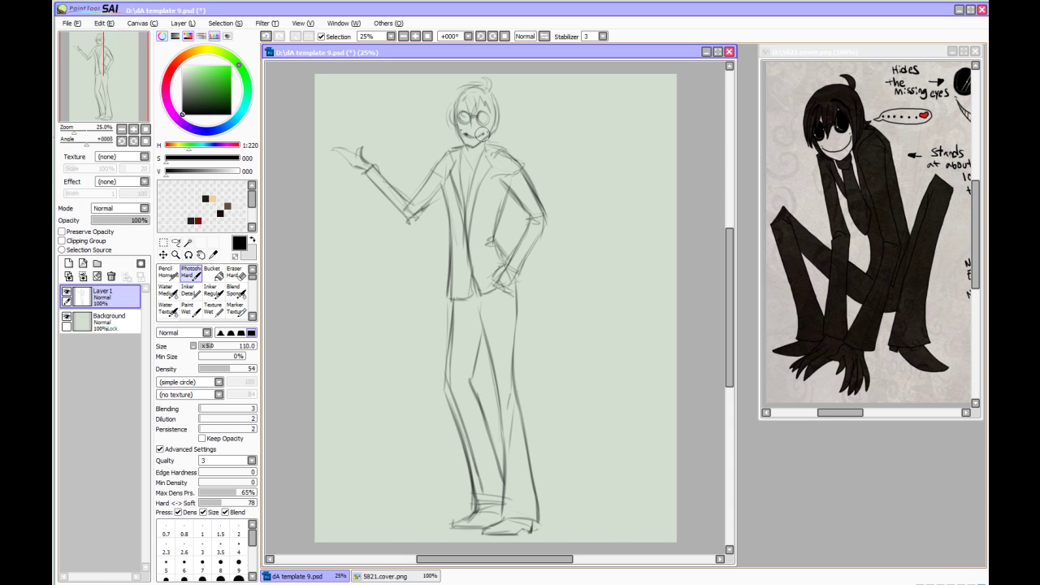
# Add a popped jacket collar to the standing figure and tilt the whole sketch slightly with a transform
pyautogui.moveTo(498, 139); pyautogui.dragTo(483, 203)
pyautogui.moveTo(452, 145)
pyautogui.mouseDown()
pyautogui.moveTo(496, 130)
pyautogui.moveTo(460, 171)
pyautogui.moveTo(472, 191)
pyautogui.mouseUp()
pyautogui.hotkey('ctrl', 't')
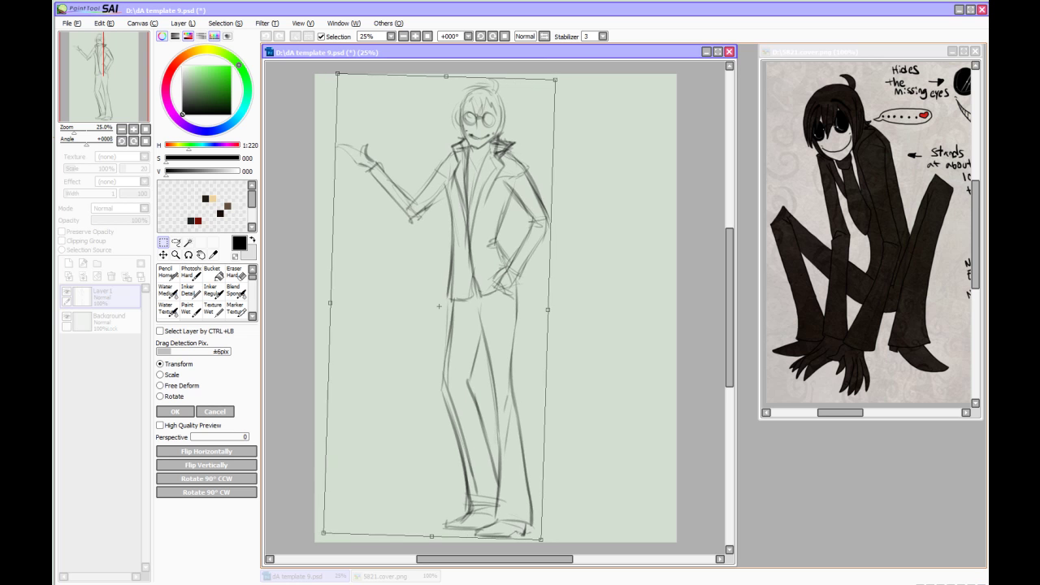
pyautogui.press('Return')
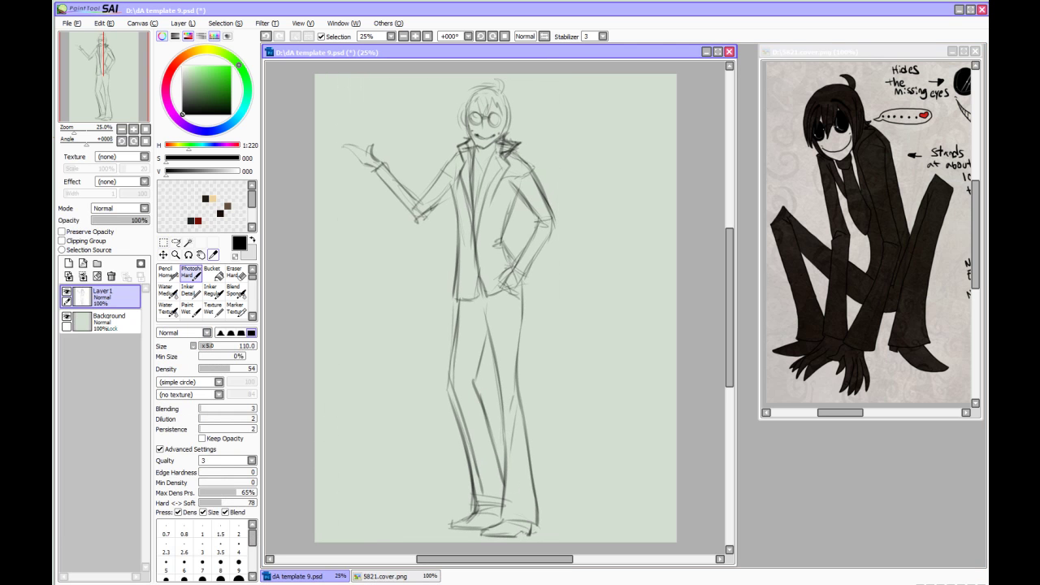
# Hide the standing figure's layer and sketch a small crouching figure on a new layer
pyautogui.click(66, 291)
pyautogui.click(68, 262)
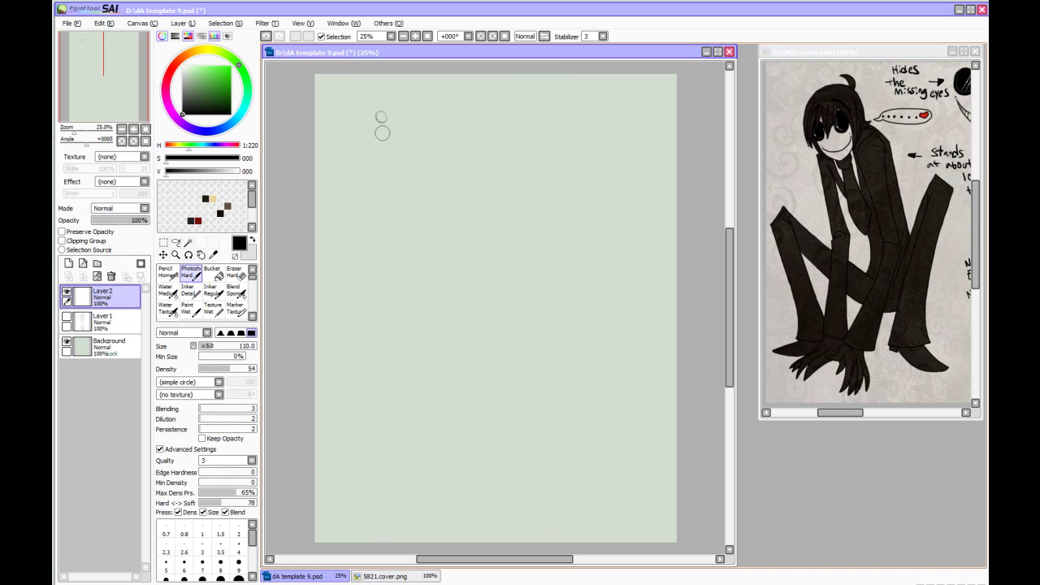
pyautogui.moveTo(382, 128)
pyautogui.mouseDown()
pyautogui.moveTo(414, 125)
pyautogui.moveTo(432, 147)
pyautogui.moveTo(388, 139)
pyautogui.moveTo(367, 150)
pyautogui.moveTo(394, 117)
pyautogui.moveTo(390, 154)
pyautogui.mouseUp()
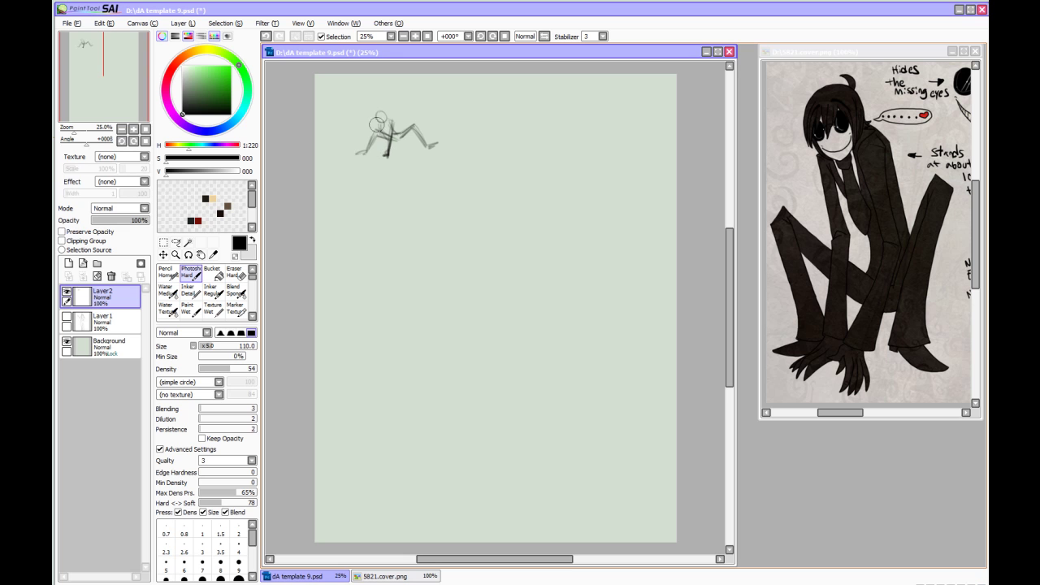
pyautogui.click(235, 274)
pyautogui.moveTo(403, 127)
pyautogui.mouseDown()
pyautogui.moveTo(443, 147)
pyautogui.moveTo(411, 155)
pyautogui.moveTo(428, 147)
pyautogui.moveTo(644, 300)
pyautogui.mouseUp()
pyautogui.click(191, 274)
# Enlarge the crouching thumbnail sketch to nearly the full page width and place it mid-page
pyautogui.hotkey('ctrl', 't')
pyautogui.moveTo(553, 228); pyautogui.dragTo(546, 315)
pyautogui.moveTo(639, 389); pyautogui.dragTo(675, 412)
pyautogui.moveTo(510, 302); pyautogui.dragTo(496, 304)
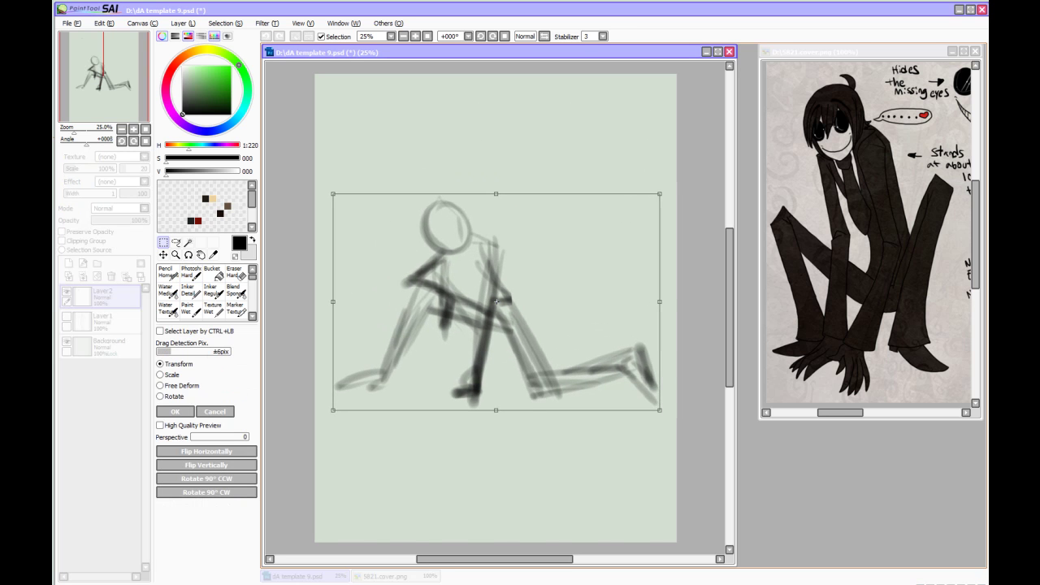
pyautogui.press('Return')
# Refine the crouching figure's head, torso, the arm resting on the knee and the arm planted on the ground
pyautogui.moveTo(459, 252)
pyautogui.mouseDown()
pyautogui.moveTo(464, 219)
pyautogui.moveTo(447, 253)
pyautogui.mouseUp()
pyautogui.moveTo(439, 208)
pyautogui.mouseDown()
pyautogui.moveTo(451, 199)
pyautogui.moveTo(427, 236)
pyautogui.moveTo(466, 221)
pyautogui.mouseUp()
pyautogui.moveTo(458, 271)
pyautogui.mouseDown()
pyautogui.moveTo(476, 293)
pyautogui.moveTo(466, 242)
pyautogui.moveTo(477, 231)
pyautogui.moveTo(476, 287)
pyautogui.mouseUp()
pyautogui.moveTo(445, 256)
pyautogui.mouseDown()
pyautogui.moveTo(489, 332)
pyautogui.moveTo(465, 386)
pyautogui.moveTo(488, 313)
pyautogui.moveTo(479, 394)
pyautogui.mouseUp()
pyautogui.moveTo(439, 265)
pyautogui.mouseDown()
pyautogui.moveTo(476, 297)
pyautogui.moveTo(522, 314)
pyautogui.mouseUp()
pyautogui.moveTo(430, 257)
pyautogui.mouseDown()
pyautogui.moveTo(400, 286)
pyautogui.moveTo(415, 278)
pyautogui.moveTo(445, 293)
pyautogui.moveTo(443, 333)
pyautogui.mouseUp()
pyautogui.moveTo(465, 385); pyautogui.dragTo(476, 394)
# Refine the crouching figure's legs, with one foot planted forward and the other knee on the ground
pyautogui.moveTo(448, 300)
pyautogui.mouseDown()
pyautogui.moveTo(463, 311)
pyautogui.moveTo(453, 302)
pyautogui.moveTo(377, 372)
pyautogui.moveTo(383, 379)
pyautogui.moveTo(424, 321)
pyautogui.moveTo(395, 384)
pyautogui.mouseUp()
pyautogui.moveTo(437, 297)
pyautogui.mouseDown()
pyautogui.moveTo(528, 333)
pyautogui.moveTo(487, 328)
pyautogui.moveTo(502, 331)
pyautogui.moveTo(496, 318)
pyautogui.moveTo(538, 395)
pyautogui.mouseUp()
pyautogui.moveTo(520, 309)
pyautogui.mouseDown()
pyautogui.moveTo(544, 373)
pyautogui.moveTo(595, 356)
pyautogui.mouseUp()
pyautogui.moveTo(528, 395)
pyautogui.mouseDown()
pyautogui.moveTo(624, 355)
pyautogui.moveTo(626, 395)
pyautogui.moveTo(636, 398)
pyautogui.moveTo(611, 357)
pyautogui.mouseUp()
pyautogui.moveTo(355, 380)
pyautogui.mouseDown()
pyautogui.moveTo(393, 385)
pyautogui.moveTo(344, 390)
pyautogui.moveTo(392, 381)
pyautogui.mouseUp()
# Move the crouching figure to the bottom of the page, and show the standing figure and shrink it into the page's upper-right area
pyautogui.click(163, 255)
pyautogui.moveTo(488, 300); pyautogui.dragTo(491, 433)
pyautogui.click(67, 317)
pyautogui.click(104, 322)
pyautogui.hotkey('ctrl', 't')
pyautogui.moveTo(342, 78); pyautogui.dragTo(375, 150)
pyautogui.moveTo(443, 244); pyautogui.dragTo(542, 183)
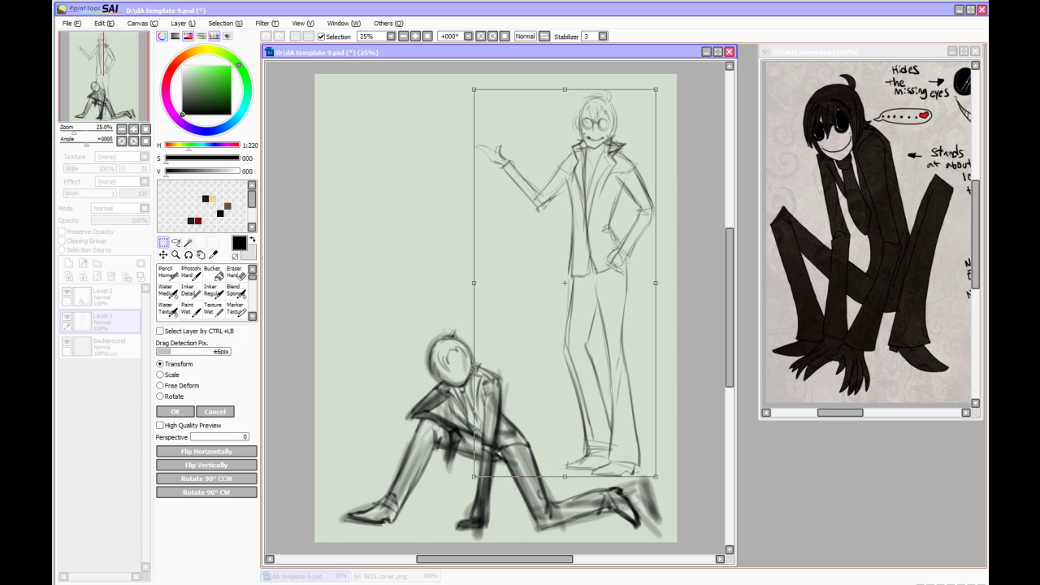
pyautogui.press('Return')
# Add a new layer on top and sketch a third figure's back and raised bent arm in the page's upper-left area
pyautogui.click(104, 297)
pyautogui.click(68, 264)
pyautogui.click(191, 273)
pyautogui.moveTo(355, 163)
pyautogui.mouseDown()
pyautogui.moveTo(374, 191)
pyautogui.moveTo(367, 223)
pyautogui.moveTo(399, 242)
pyautogui.mouseUp()
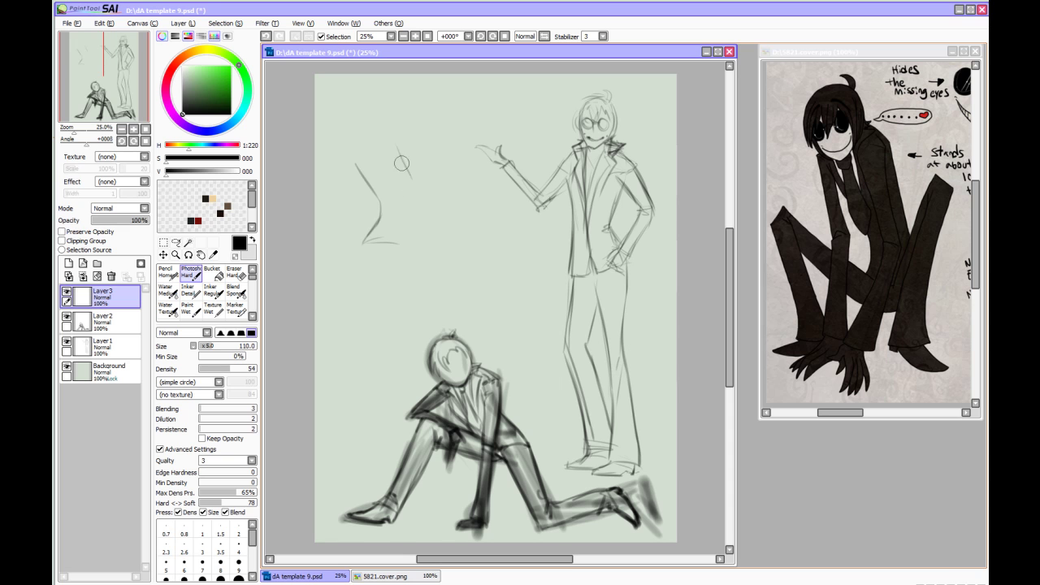
pyautogui.moveTo(414, 186); pyautogui.dragTo(422, 194)
pyautogui.moveTo(394, 142)
pyautogui.mouseDown()
pyautogui.moveTo(352, 152)
pyautogui.moveTo(395, 140)
pyautogui.mouseUp()
pyautogui.moveTo(398, 143); pyautogui.dragTo(423, 195)
pyautogui.moveTo(405, 162); pyautogui.dragTo(427, 195)
pyautogui.moveTo(434, 131); pyautogui.dragTo(424, 201)
# Complete the third figure's torso down to the jacket hem and sketch both trouser legs
pyautogui.moveTo(386, 166)
pyautogui.mouseDown()
pyautogui.moveTo(423, 213)
pyautogui.moveTo(421, 255)
pyautogui.mouseUp()
pyautogui.moveTo(378, 214); pyautogui.dragTo(365, 244)
pyautogui.moveTo(382, 202)
pyautogui.mouseDown()
pyautogui.moveTo(368, 247)
pyautogui.moveTo(423, 255)
pyautogui.mouseUp()
pyautogui.moveTo(371, 257)
pyautogui.mouseDown()
pyautogui.moveTo(374, 294)
pyautogui.moveTo(369, 281)
pyautogui.moveTo(393, 278)
pyautogui.moveTo(421, 302)
pyautogui.mouseUp()
pyautogui.moveTo(429, 258); pyautogui.dragTo(429, 351)
pyautogui.moveTo(422, 303); pyautogui.dragTo(420, 397)
pyautogui.moveTo(381, 273)
pyautogui.mouseDown()
pyautogui.moveTo(406, 421)
pyautogui.moveTo(397, 465)
pyautogui.mouseUp()
pyautogui.moveTo(370, 283); pyautogui.dragTo(382, 412)
pyautogui.moveTo(378, 335)
pyautogui.mouseDown()
pyautogui.moveTo(387, 457)
pyautogui.moveTo(410, 443)
pyautogui.mouseUp()
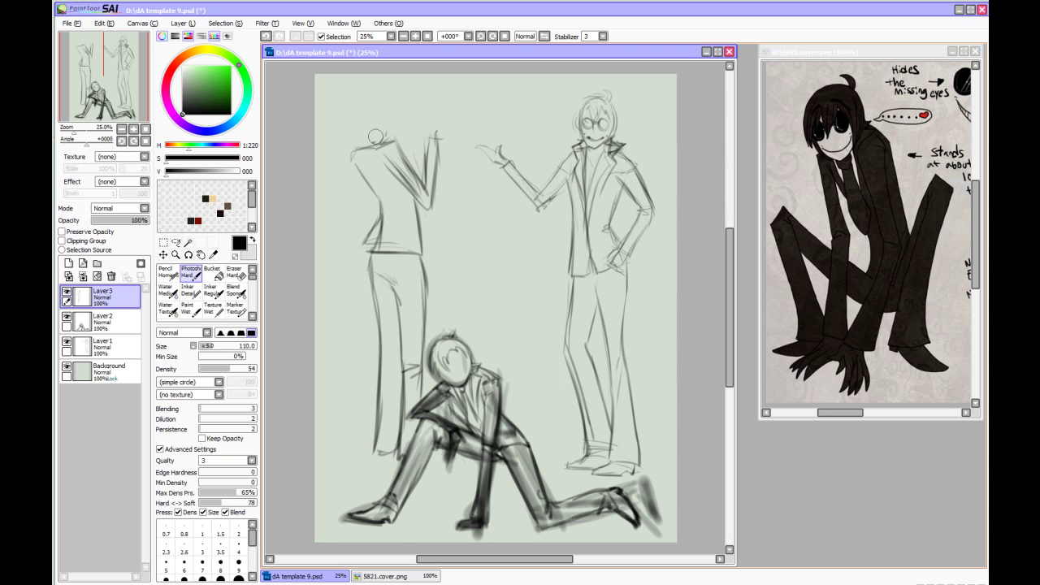
# Sketch the third figure's turned head, collar, hand-on-hip arm and raised hand
pyautogui.moveTo(356, 126)
pyautogui.mouseDown()
pyautogui.moveTo(350, 99)
pyautogui.moveTo(383, 115)
pyautogui.mouseUp()
pyautogui.moveTo(350, 97)
pyautogui.mouseDown()
pyautogui.moveTo(341, 135)
pyautogui.moveTo(370, 152)
pyautogui.moveTo(389, 142)
pyautogui.moveTo(338, 205)
pyautogui.mouseUp()
pyautogui.moveTo(360, 174)
pyautogui.mouseDown()
pyautogui.moveTo(346, 205)
pyautogui.moveTo(377, 246)
pyautogui.mouseUp()
pyautogui.moveTo(341, 212); pyautogui.dragTo(374, 247)
pyautogui.moveTo(431, 135); pyautogui.dragTo(452, 111)
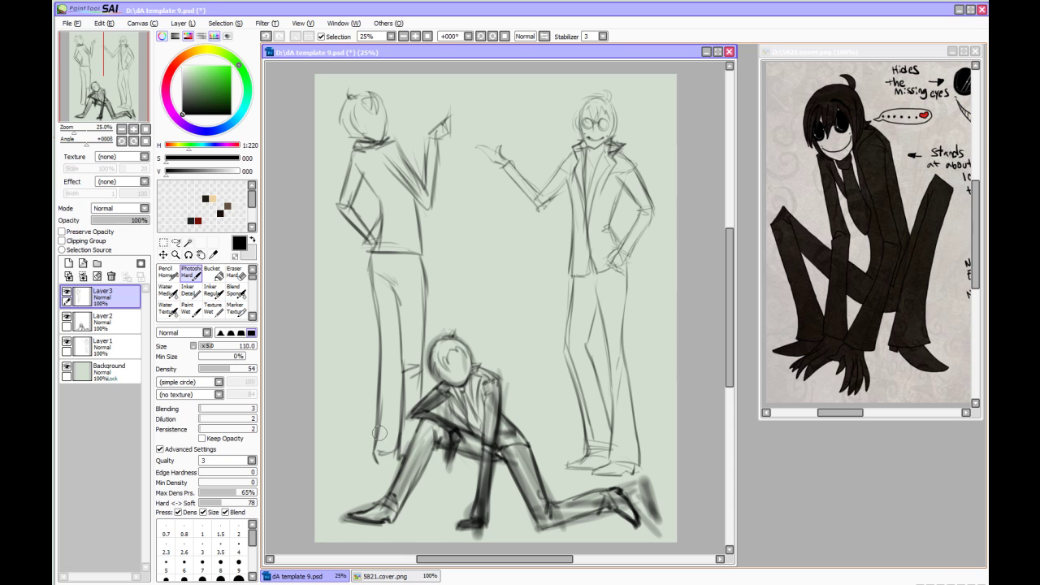
# Merge the three figure sketch layers into one and add a new layer above
pyautogui.click(83, 277)
pyautogui.click(83, 276)
pyautogui.click(69, 263)
# Sketch a larger head in the page centre with round glasses and a grin with the tongue out, checking the reference image
pyautogui.moveTo(485, 287)
pyautogui.mouseDown()
pyautogui.moveTo(502, 270)
pyautogui.moveTo(458, 225)
pyautogui.moveTo(479, 203)
pyautogui.moveTo(482, 267)
pyautogui.mouseUp()
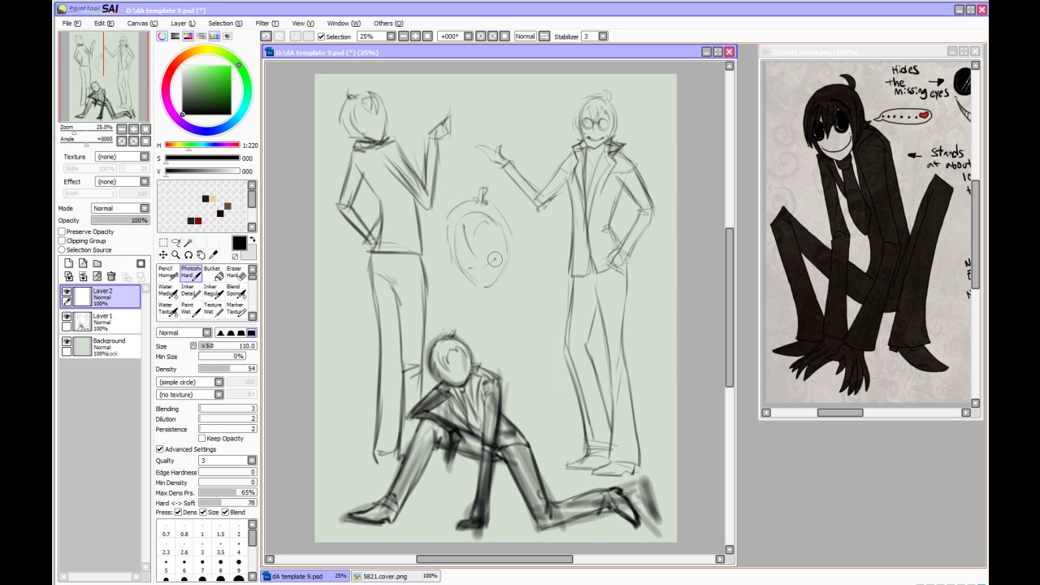
pyautogui.moveTo(910, 236); pyautogui.dragTo(789, 238)
pyautogui.click(478, 281)
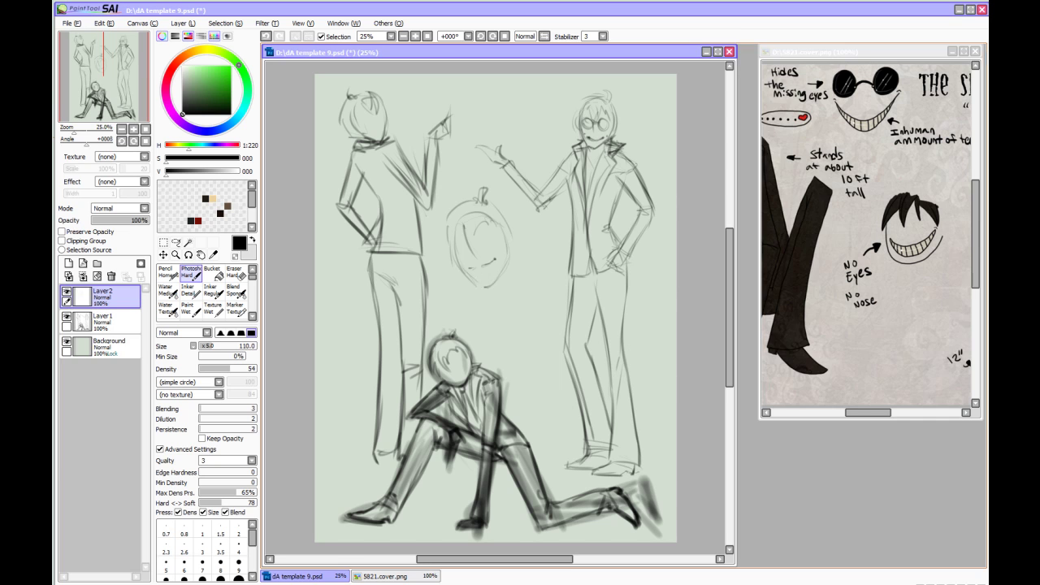
pyautogui.moveTo(862, 244); pyautogui.dragTo(792, 235)
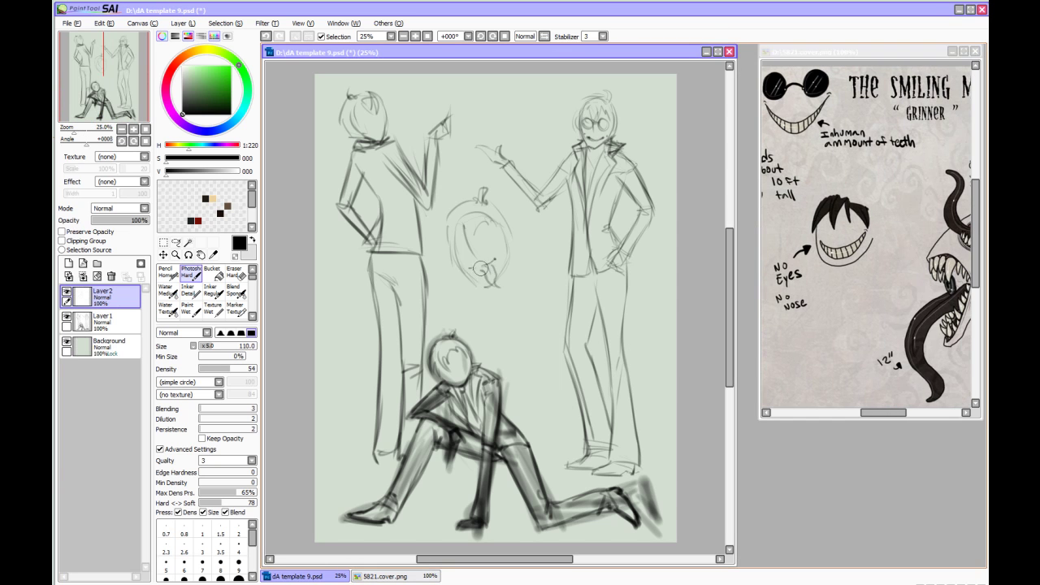
pyautogui.moveTo(782, 235); pyautogui.dragTo(969, 245)
pyautogui.moveTo(478, 238)
pyautogui.mouseDown()
pyautogui.moveTo(485, 224)
pyautogui.moveTo(457, 253)
pyautogui.mouseUp()
# Add glasses and smiles to the crouching and upper-left figures, and sketch the central bust's shoulders, jacket and tie
pyautogui.moveTo(460, 356); pyautogui.dragTo(443, 363)
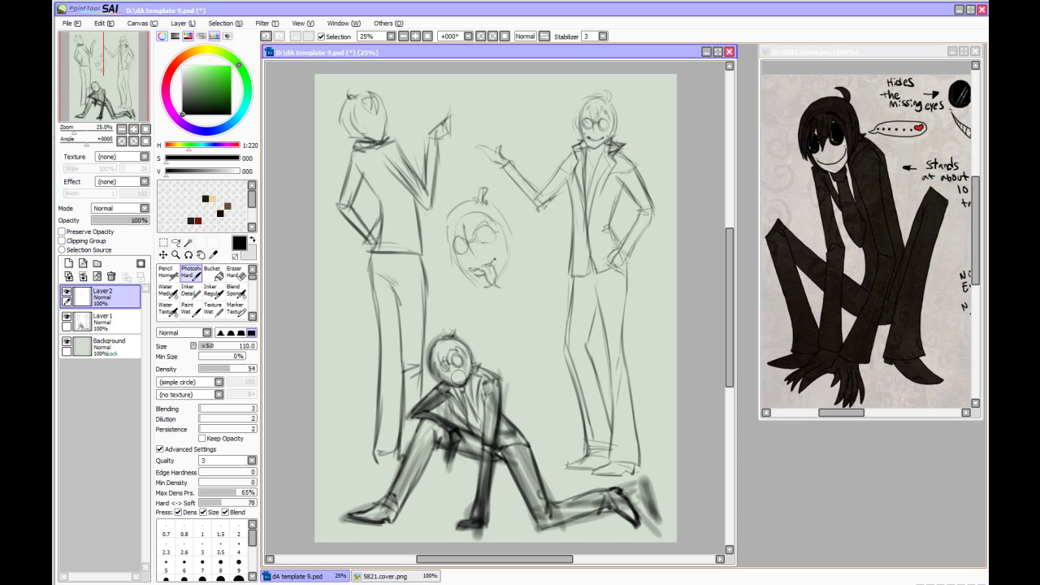
pyautogui.moveTo(364, 107)
pyautogui.mouseDown()
pyautogui.moveTo(357, 124)
pyautogui.moveTo(376, 132)
pyautogui.mouseUp()
pyautogui.moveTo(509, 261)
pyautogui.mouseDown()
pyautogui.moveTo(513, 242)
pyautogui.moveTo(526, 251)
pyautogui.moveTo(517, 281)
pyautogui.moveTo(535, 270)
pyautogui.moveTo(520, 358)
pyautogui.moveTo(488, 302)
pyautogui.moveTo(485, 312)
pyautogui.moveTo(531, 370)
pyautogui.mouseUp()
pyautogui.moveTo(515, 267)
pyautogui.mouseDown()
pyautogui.moveTo(500, 298)
pyautogui.moveTo(525, 362)
pyautogui.moveTo(471, 317)
pyautogui.moveTo(494, 353)
pyautogui.moveTo(558, 394)
pyautogui.mouseUp()
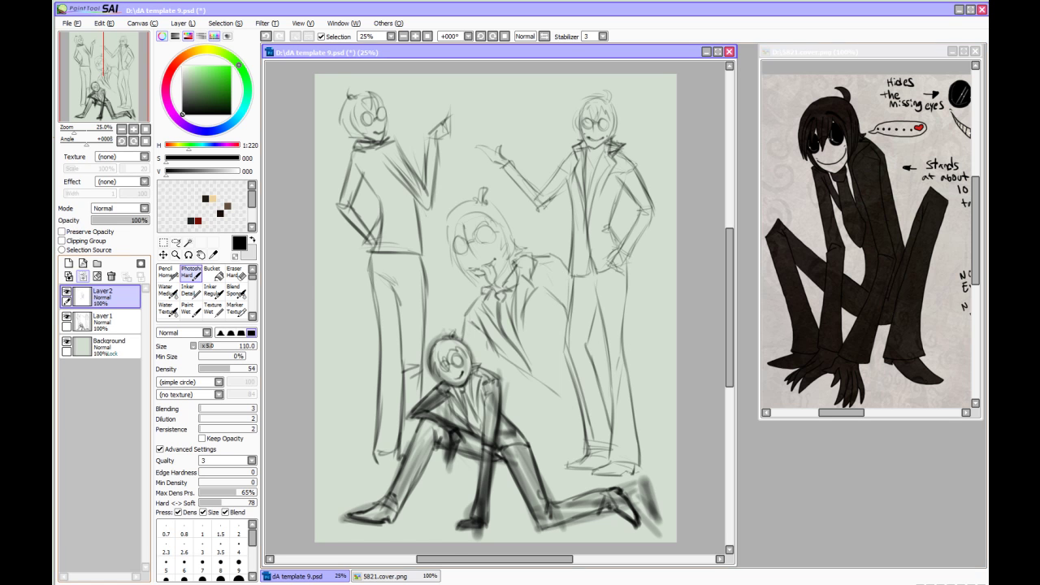
# Merge all sketches into one layer at 46% opacity and add a new layer above it for the line art
pyautogui.click(83, 276)
pyautogui.click(391, 36)
pyautogui.click(375, 123)
pyautogui.moveTo(112, 62); pyautogui.dragTo(121, 55)
pyautogui.moveTo(146, 221); pyautogui.dragTo(118, 220)
pyautogui.click(69, 263)
pyautogui.click(391, 36)
pyautogui.click(372, 132)
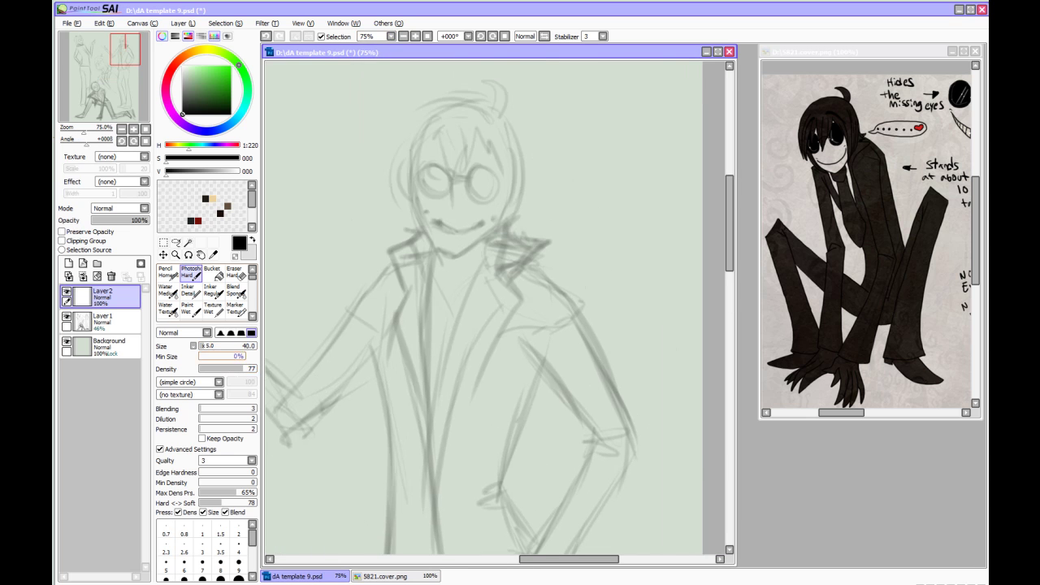
# Ink the standing figure's jaw, grin and round glasses with the Inker Regular brush
pyautogui.click(213, 291)
pyautogui.moveTo(462, 252); pyautogui.dragTo(500, 217)
pyautogui.moveTo(416, 185)
pyautogui.mouseDown()
pyautogui.moveTo(436, 250)
pyautogui.moveTo(454, 254)
pyautogui.moveTo(469, 231)
pyautogui.mouseUp()
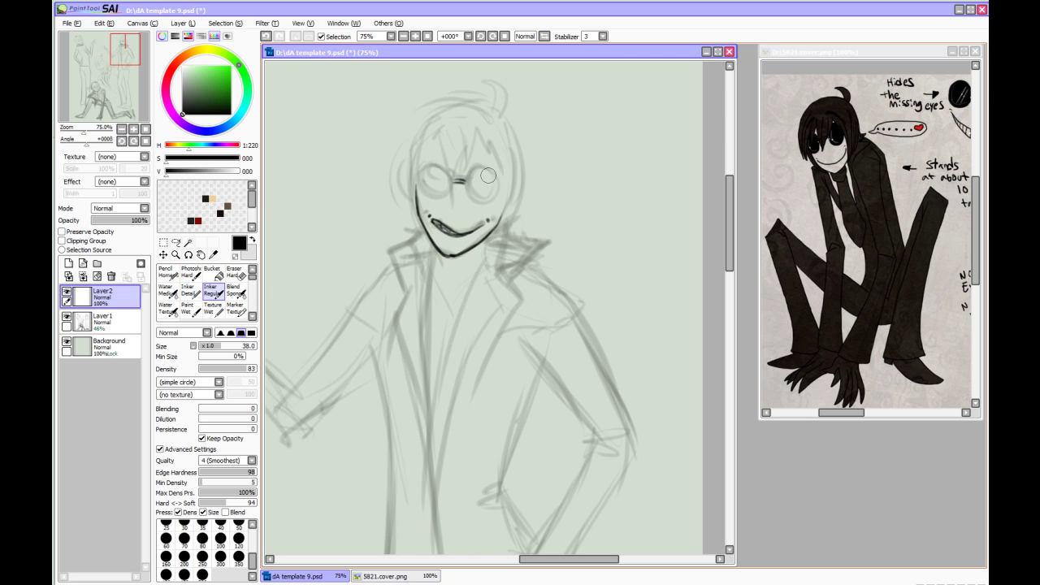
pyautogui.moveTo(467, 176)
pyautogui.mouseDown()
pyautogui.moveTo(488, 173)
pyautogui.moveTo(493, 187)
pyautogui.mouseUp()
# Ink the standing figure's fringe, head outline, curled tuft and side hair
pyautogui.moveTo(463, 152)
pyautogui.mouseDown()
pyautogui.moveTo(451, 195)
pyautogui.moveTo(443, 146)
pyautogui.moveTo(455, 194)
pyautogui.moveTo(468, 154)
pyautogui.moveTo(417, 189)
pyautogui.moveTo(437, 198)
pyautogui.mouseUp()
pyautogui.moveTo(433, 143)
pyautogui.mouseDown()
pyautogui.moveTo(410, 191)
pyautogui.moveTo(416, 216)
pyautogui.moveTo(399, 171)
pyautogui.moveTo(445, 106)
pyautogui.moveTo(456, 117)
pyautogui.mouseUp()
pyautogui.moveTo(436, 110)
pyautogui.mouseDown()
pyautogui.moveTo(484, 103)
pyautogui.moveTo(483, 90)
pyautogui.moveTo(498, 113)
pyautogui.moveTo(480, 140)
pyautogui.moveTo(491, 143)
pyautogui.moveTo(504, 199)
pyautogui.moveTo(490, 234)
pyautogui.mouseUp()
pyautogui.moveTo(516, 135); pyautogui.dragTo(527, 232)
pyautogui.moveTo(518, 186); pyautogui.dragTo(493, 234)
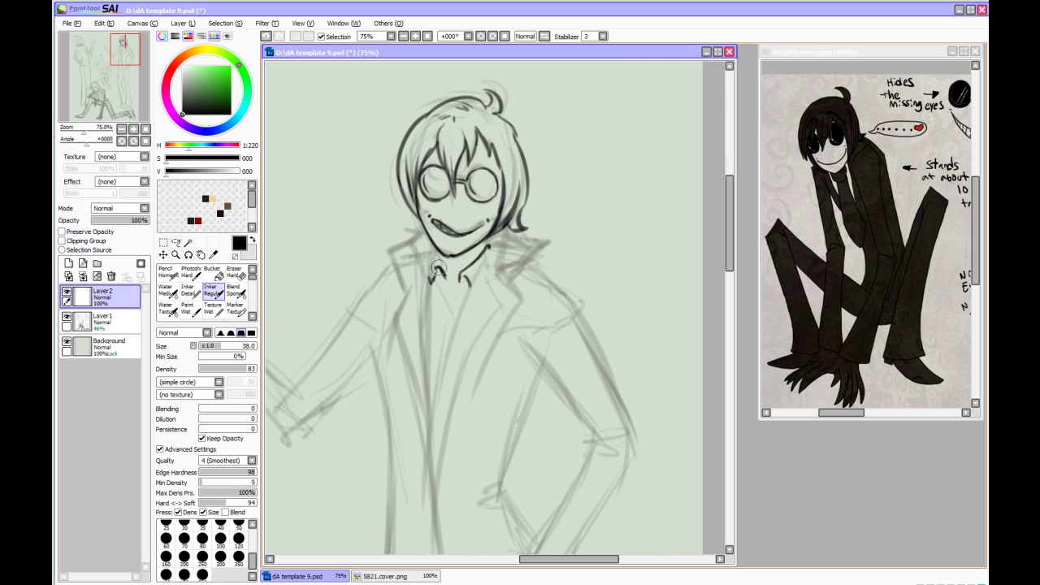
# Ink the standing figure's tie, shirt collar and the jacket lapels down to the closure
pyautogui.moveTo(431, 321); pyautogui.dragTo(447, 285)
pyautogui.moveTo(413, 244)
pyautogui.mouseDown()
pyautogui.moveTo(408, 296)
pyautogui.moveTo(396, 321)
pyautogui.moveTo(423, 410)
pyautogui.mouseUp()
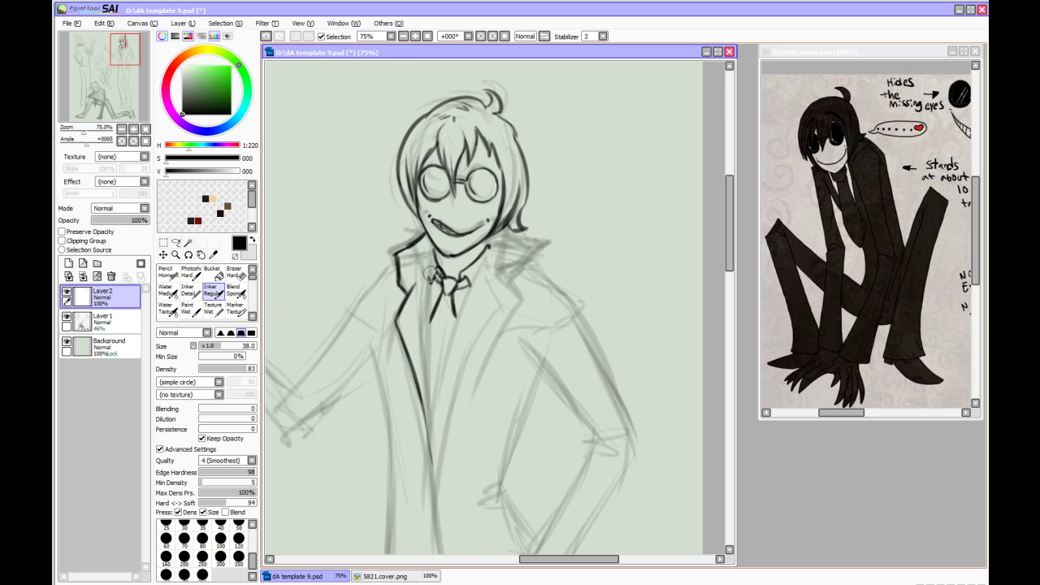
pyautogui.moveTo(426, 244); pyautogui.dragTo(432, 441)
pyautogui.moveTo(489, 242)
pyautogui.mouseDown()
pyautogui.moveTo(444, 354)
pyautogui.moveTo(428, 443)
pyautogui.moveTo(517, 278)
pyautogui.moveTo(520, 302)
pyautogui.moveTo(447, 455)
pyautogui.moveTo(439, 510)
pyautogui.mouseUp()
pyautogui.moveTo(434, 425); pyautogui.dragTo(435, 517)
pyautogui.moveTo(454, 447); pyautogui.dragTo(438, 311)
pyautogui.moveTo(419, 355); pyautogui.dragTo(446, 487)
# Ink the jacket's front edge with its buttons, the waist side and the popped collar beside the hair
pyautogui.moveTo(421, 390)
pyautogui.mouseDown()
pyautogui.moveTo(434, 454)
pyautogui.moveTo(428, 378)
pyautogui.moveTo(448, 490)
pyautogui.moveTo(483, 479)
pyautogui.moveTo(517, 420)
pyautogui.mouseUp()
pyautogui.moveTo(456, 366); pyautogui.dragTo(488, 352)
pyautogui.moveTo(525, 235)
pyautogui.mouseDown()
pyautogui.moveTo(491, 355)
pyautogui.moveTo(518, 401)
pyautogui.mouseUp()
pyautogui.moveTo(544, 213); pyautogui.dragTo(527, 248)
pyautogui.moveTo(508, 247); pyautogui.dragTo(518, 210)
# Ink the shoulder and the bent sleeve of the hand-on-hip arm down to the cuff
pyautogui.moveTo(496, 166); pyautogui.dragTo(537, 202)
pyautogui.moveTo(550, 219)
pyautogui.mouseDown()
pyautogui.moveTo(504, 214)
pyautogui.moveTo(554, 318)
pyautogui.mouseUp()
pyautogui.moveTo(531, 263); pyautogui.dragTo(555, 320)
pyautogui.moveTo(452, 456)
pyautogui.mouseDown()
pyautogui.moveTo(486, 474)
pyautogui.moveTo(529, 345)
pyautogui.mouseUp()
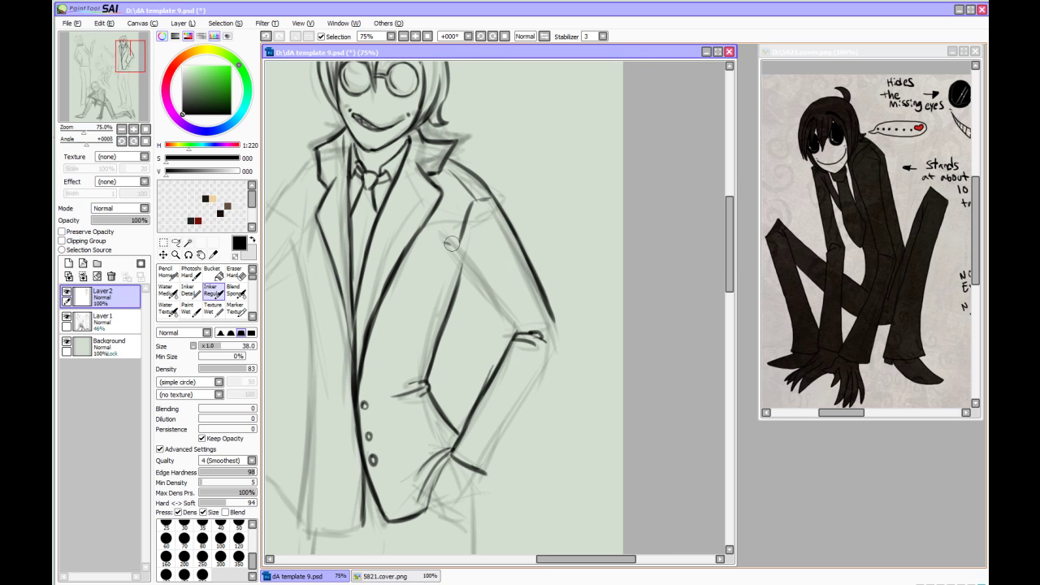
pyautogui.moveTo(445, 242); pyautogui.dragTo(517, 333)
pyautogui.moveTo(485, 474); pyautogui.dragTo(555, 327)
pyautogui.moveTo(552, 329); pyautogui.dragTo(602, 237)
# Ink the hand resting on the hip, the jacket's remaining side edges and the shoulder of the raised arm
pyautogui.moveTo(519, 392); pyautogui.dragTo(511, 407)
pyautogui.moveTo(482, 401); pyautogui.dragTo(510, 416)
pyautogui.moveTo(521, 395)
pyautogui.mouseDown()
pyautogui.moveTo(502, 413)
pyautogui.moveTo(519, 414)
pyautogui.moveTo(522, 479)
pyautogui.mouseUp()
pyautogui.moveTo(493, 395); pyautogui.dragTo(587, 451)
pyautogui.moveTo(445, 175)
pyautogui.mouseDown()
pyautogui.moveTo(461, 382)
pyautogui.moveTo(452, 493)
pyautogui.mouseUp()
pyautogui.moveTo(443, 156); pyautogui.dragTo(530, 226)
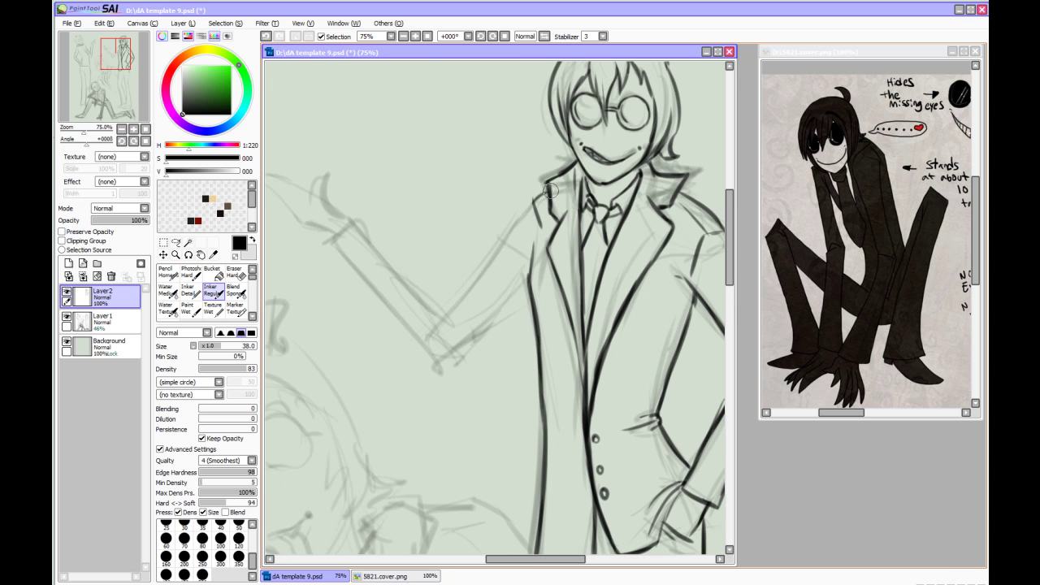
# Ink the standing figure's raised arm from the shoulder through the elbow to the cuff and its open hand
pyautogui.moveTo(445, 318); pyautogui.dragTo(527, 208)
pyautogui.moveTo(452, 356); pyautogui.dragTo(529, 281)
pyautogui.moveTo(445, 317); pyautogui.dragTo(446, 344)
pyautogui.moveTo(329, 251)
pyautogui.mouseDown()
pyautogui.moveTo(341, 238)
pyautogui.moveTo(387, 260)
pyautogui.moveTo(445, 320)
pyautogui.moveTo(394, 309)
pyautogui.moveTo(446, 359)
pyautogui.mouseUp()
pyautogui.moveTo(329, 205)
pyautogui.mouseDown()
pyautogui.moveTo(418, 245)
pyautogui.moveTo(394, 240)
pyautogui.mouseUp()
pyautogui.hotkey('ctrl', 'z')
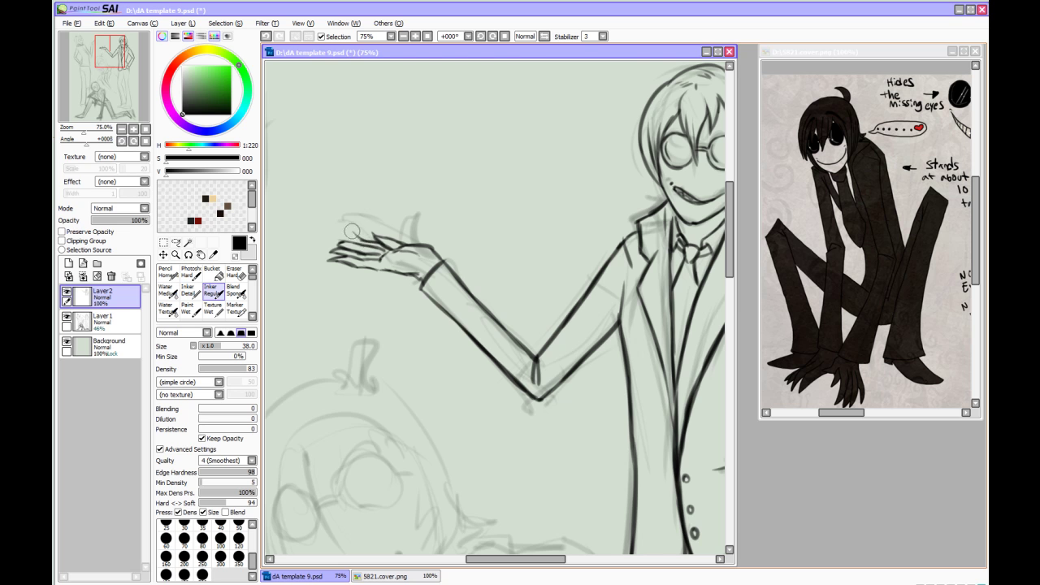
# Ink the lower part of the standing figure's jacket and the upper trouser legs
pyautogui.moveTo(642, 455); pyautogui.dragTo(404, 261)
pyautogui.moveTo(402, 500)
pyautogui.mouseDown()
pyautogui.moveTo(393, 209)
pyautogui.moveTo(371, 417)
pyautogui.moveTo(354, 290)
pyautogui.mouseUp()
pyautogui.moveTo(355, 291); pyautogui.dragTo(415, 500)
pyautogui.moveTo(379, 296)
pyautogui.mouseDown()
pyautogui.moveTo(416, 294)
pyautogui.moveTo(452, 166)
pyautogui.moveTo(440, 220)
pyautogui.moveTo(436, 172)
pyautogui.moveTo(455, 335)
pyautogui.mouseUp()
pyautogui.hotkey('ctrl', 'z')
pyautogui.hotkey('ctrl', 'z')
pyautogui.moveTo(428, 180); pyautogui.dragTo(478, 489)
pyautogui.moveTo(524, 159); pyautogui.dragTo(500, 431)
# Ink the standing figure's knee folds and the front trouser leg down to its hem and shoe
pyautogui.scroll(-3, 499, 431)
pyautogui.moveTo(387, 225); pyautogui.dragTo(431, 345)
pyautogui.scroll(-3, 459, 327)
pyautogui.moveTo(448, 453); pyautogui.dragTo(462, 313)
pyautogui.moveTo(487, 132); pyautogui.dragTo(543, 483)
pyautogui.moveTo(447, 456); pyautogui.dragTo(549, 484)
pyautogui.moveTo(457, 438)
pyautogui.mouseDown()
pyautogui.moveTo(533, 443)
pyautogui.moveTo(509, 422)
pyautogui.moveTo(450, 452)
pyautogui.moveTo(545, 454)
pyautogui.moveTo(577, 434)
pyautogui.mouseUp()
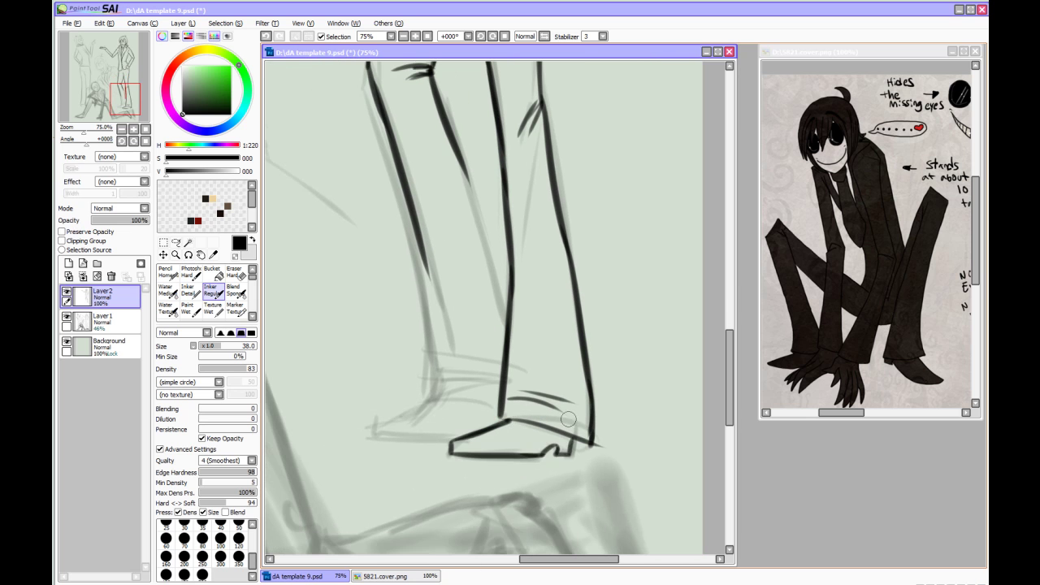
# Ink the standing figure's rear shoe and the lower part of the rear trouser leg with its hem folds
pyautogui.moveTo(468, 380); pyautogui.dragTo(503, 396)
pyautogui.moveTo(472, 416); pyautogui.dragTo(545, 424)
pyautogui.moveTo(469, 395); pyautogui.dragTo(462, 415)
pyautogui.moveTo(467, 396); pyautogui.dragTo(530, 394)
pyautogui.moveTo(474, 404); pyautogui.dragTo(529, 396)
pyautogui.moveTo(460, 266); pyautogui.dragTo(467, 401)
pyautogui.moveTo(503, 198); pyautogui.dragTo(541, 343)
pyautogui.moveTo(475, 415); pyautogui.dragTo(508, 381)
pyautogui.moveTo(507, 380)
pyautogui.mouseDown()
pyautogui.moveTo(444, 407)
pyautogui.moveTo(505, 418)
pyautogui.mouseUp()
# Ink the crouching figure's smile, round glasses and the fringe over the face
pyautogui.moveTo(484, 273); pyautogui.dragTo(529, 329)
pyautogui.moveTo(349, 252); pyautogui.dragTo(528, 292)
pyautogui.moveTo(330, 221); pyautogui.dragTo(505, 293)
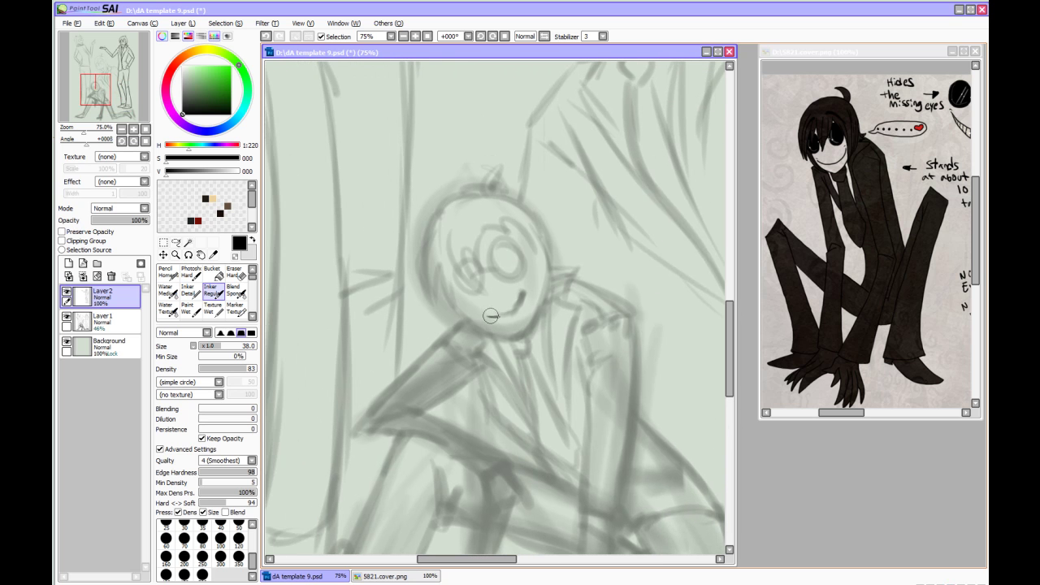
pyautogui.click(486, 316)
pyautogui.moveTo(481, 273)
pyautogui.mouseDown()
pyautogui.moveTo(476, 286)
pyautogui.moveTo(516, 281)
pyautogui.moveTo(503, 279)
pyautogui.mouseUp()
pyautogui.moveTo(454, 306); pyautogui.dragTo(478, 294)
pyautogui.click(235, 274)
pyautogui.click(191, 274)
pyautogui.click(212, 291)
pyautogui.moveTo(477, 243); pyautogui.dragTo(486, 303)
pyautogui.moveTo(448, 265)
pyautogui.mouseDown()
pyautogui.moveTo(473, 344)
pyautogui.moveTo(433, 278)
pyautogui.mouseUp()
# Ink the crouching figure's head outline and the hair framing the face
pyautogui.moveTo(449, 336)
pyautogui.mouseDown()
pyautogui.moveTo(420, 260)
pyautogui.moveTo(439, 223)
pyautogui.moveTo(463, 219)
pyautogui.moveTo(479, 195)
pyautogui.moveTo(473, 208)
pyautogui.moveTo(551, 267)
pyautogui.mouseUp()
pyautogui.hotkey('ctrl', 'z')
pyautogui.moveTo(480, 243); pyautogui.dragTo(539, 291)
pyautogui.moveTo(512, 236); pyautogui.dragTo(548, 289)
pyautogui.moveTo(548, 256)
pyautogui.mouseDown()
pyautogui.moveTo(562, 283)
pyautogui.moveTo(563, 269)
pyautogui.mouseUp()
pyautogui.moveTo(547, 273); pyautogui.dragTo(545, 311)
# Ink the crouching figure's shirt collar, tie and jacket opening
pyautogui.moveTo(521, 349); pyautogui.dragTo(544, 302)
pyautogui.moveTo(467, 339)
pyautogui.mouseDown()
pyautogui.moveTo(514, 351)
pyautogui.moveTo(497, 314)
pyautogui.mouseUp()
pyautogui.moveTo(512, 306)
pyautogui.mouseDown()
pyautogui.moveTo(529, 275)
pyautogui.moveTo(512, 327)
pyautogui.moveTo(522, 419)
pyautogui.moveTo(556, 445)
pyautogui.mouseUp()
pyautogui.moveTo(509, 330); pyautogui.dragTo(561, 445)
pyautogui.moveTo(483, 319); pyautogui.dragTo(520, 395)
pyautogui.moveTo(439, 294); pyautogui.dragTo(518, 408)
# Ink the crouching figure's popped collar beside the hair and the shoulder of the supporting arm
pyautogui.moveTo(538, 302)
pyautogui.mouseDown()
pyautogui.moveTo(552, 290)
pyautogui.moveTo(550, 382)
pyautogui.moveTo(535, 379)
pyautogui.mouseUp()
pyautogui.moveTo(542, 281); pyautogui.dragTo(556, 242)
pyautogui.moveTo(559, 284); pyautogui.dragTo(562, 238)
pyautogui.moveTo(554, 208)
pyautogui.mouseDown()
pyautogui.moveTo(621, 249)
pyautogui.moveTo(566, 304)
pyautogui.mouseUp()
pyautogui.moveTo(571, 306); pyautogui.dragTo(547, 267)
pyautogui.moveTo(595, 211); pyautogui.dragTo(594, 276)
pyautogui.moveTo(567, 247); pyautogui.dragTo(544, 266)
# Ink the crouching figure's supporting arm with its elbow folds and the sleeve down to the cuff
pyautogui.moveTo(567, 325); pyautogui.dragTo(561, 257)
pyautogui.moveTo(536, 186); pyautogui.dragTo(534, 334)
pyautogui.moveTo(533, 331); pyautogui.dragTo(560, 336)
pyautogui.moveTo(583, 195); pyautogui.dragTo(575, 309)
pyautogui.scroll(-4, 576, 309)
pyautogui.moveTo(570, 235); pyautogui.dragTo(556, 486)
pyautogui.moveTo(534, 251); pyautogui.dragTo(499, 439)
pyautogui.moveTo(507, 393); pyautogui.dragTo(493, 468)
pyautogui.moveTo(494, 467)
pyautogui.mouseDown()
pyautogui.moveTo(555, 478)
pyautogui.moveTo(561, 454)
pyautogui.mouseUp()
# Ink the spread fingers of the crouching figure's hand resting on the ground
pyautogui.moveTo(521, 443); pyautogui.dragTo(455, 490)
pyautogui.moveTo(506, 458); pyautogui.dragTo(472, 490)
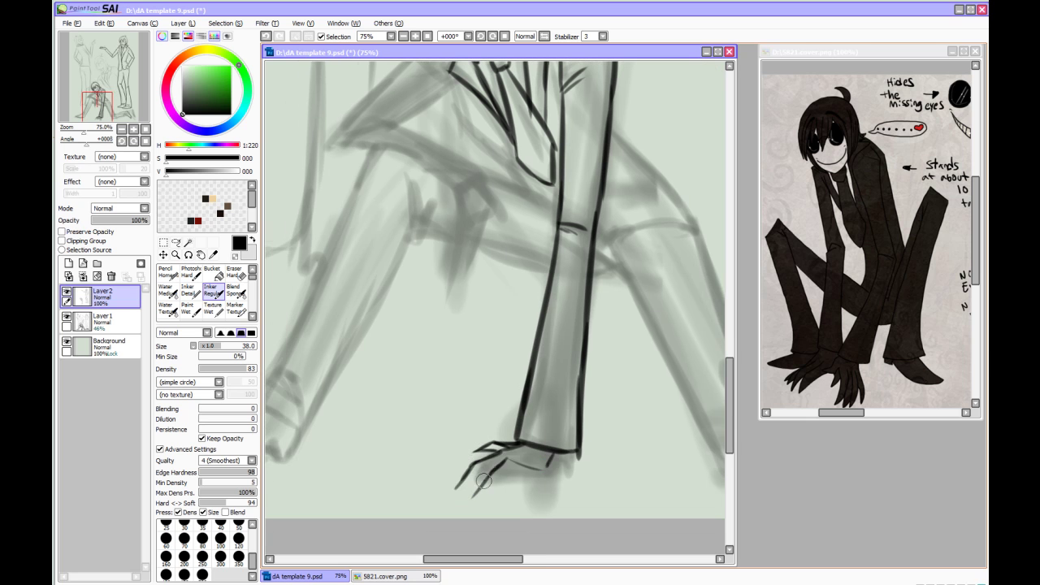
pyautogui.moveTo(512, 463)
pyautogui.mouseDown()
pyautogui.moveTo(457, 492)
pyautogui.moveTo(498, 512)
pyautogui.mouseUp()
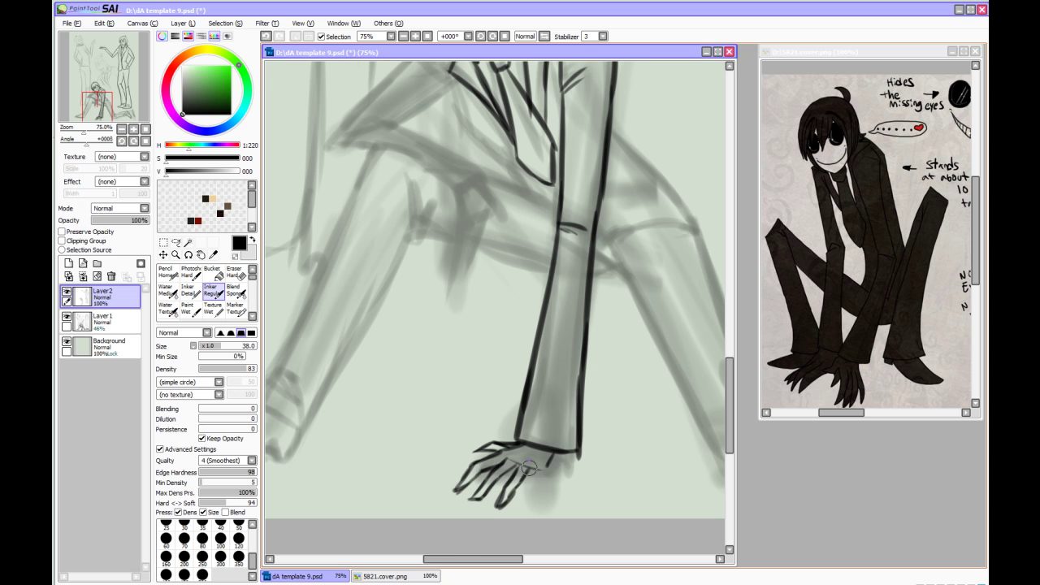
# Ink the crouching figure's remaining lapel and the bent sleeve of the arm resting on the knee
pyautogui.moveTo(552, 423); pyautogui.dragTo(612, 547)
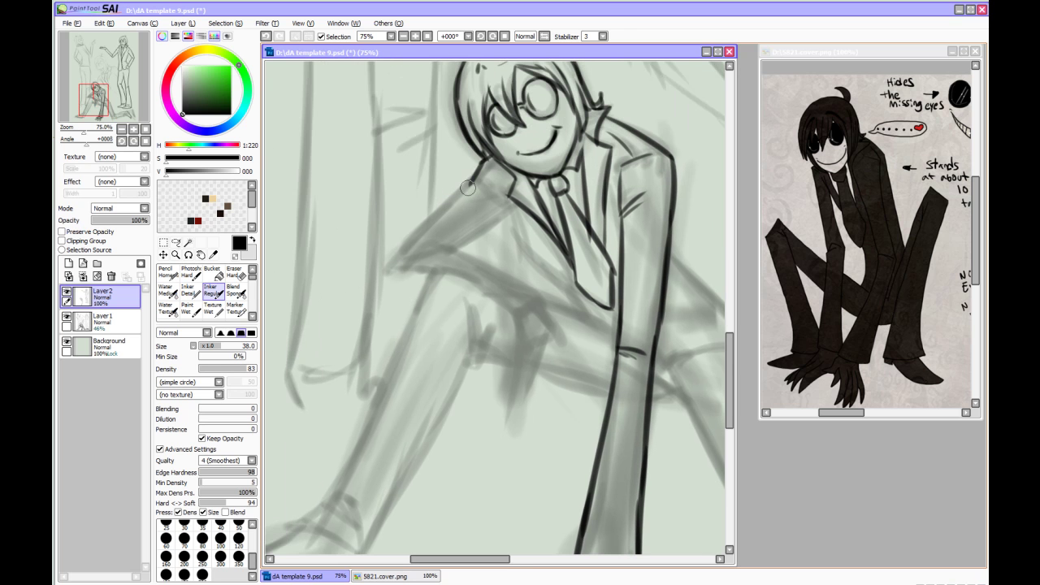
pyautogui.moveTo(507, 194); pyautogui.dragTo(587, 310)
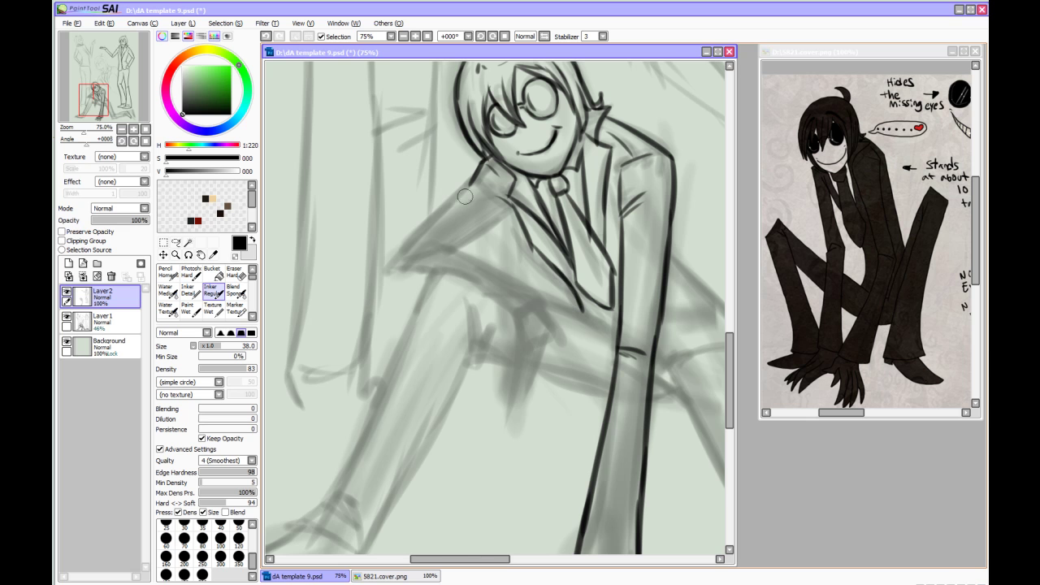
pyautogui.moveTo(396, 264)
pyautogui.mouseDown()
pyautogui.moveTo(471, 180)
pyautogui.moveTo(450, 246)
pyautogui.moveTo(508, 211)
pyautogui.mouseUp()
pyautogui.moveTo(503, 221); pyautogui.dragTo(494, 205)
pyautogui.moveTo(447, 235); pyautogui.dragTo(534, 286)
pyautogui.moveTo(408, 282)
pyautogui.mouseDown()
pyautogui.moveTo(479, 276)
pyautogui.moveTo(504, 300)
pyautogui.mouseUp()
# Ink the cuff and the limp hand hanging over the crouching figure's knee
pyautogui.moveTo(505, 302)
pyautogui.mouseDown()
pyautogui.moveTo(535, 286)
pyautogui.moveTo(548, 320)
pyautogui.mouseUp()
pyautogui.moveTo(504, 299)
pyautogui.mouseDown()
pyautogui.moveTo(531, 369)
pyautogui.moveTo(527, 336)
pyautogui.moveTo(525, 374)
pyautogui.moveTo(492, 367)
pyautogui.mouseUp()
pyautogui.moveTo(502, 277); pyautogui.dragTo(572, 304)
pyautogui.moveTo(520, 326); pyautogui.dragTo(574, 301)
# Ink the crouching figure's thigh behind the hanging hand and the inner edge and hem of the raised-knee leg
pyautogui.moveTo(473, 257)
pyautogui.mouseDown()
pyautogui.moveTo(479, 298)
pyautogui.moveTo(538, 314)
pyautogui.mouseUp()
pyautogui.moveTo(564, 325)
pyautogui.mouseDown()
pyautogui.moveTo(624, 343)
pyautogui.moveTo(666, 293)
pyautogui.mouseUp()
pyautogui.moveTo(384, 397); pyautogui.dragTo(350, 438)
pyautogui.moveTo(400, 404)
pyautogui.mouseDown()
pyautogui.moveTo(416, 449)
pyautogui.moveTo(424, 438)
pyautogui.mouseUp()
pyautogui.moveTo(350, 439); pyautogui.dragTo(416, 468)
pyautogui.moveTo(416, 470)
pyautogui.mouseDown()
pyautogui.moveTo(525, 248)
pyautogui.moveTo(460, 379)
pyautogui.mouseUp()
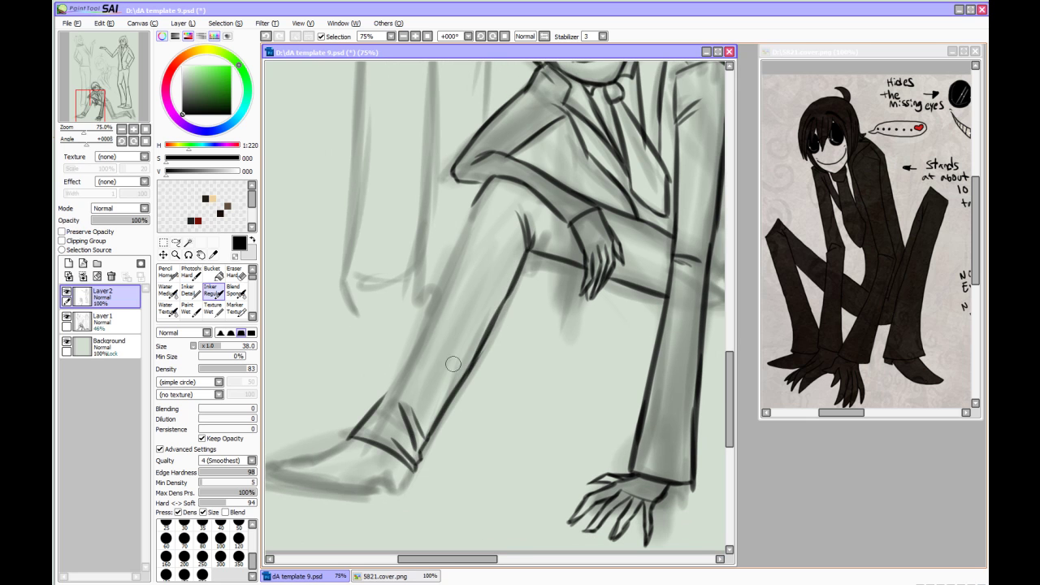
# Ink the outer edge of the crouching figure's raised-knee leg down to the trouser hem
pyautogui.moveTo(478, 195); pyautogui.dragTo(387, 395)
pyautogui.moveTo(425, 331); pyautogui.dragTo(373, 411)
pyautogui.hotkey('ctrl', 'z')
pyautogui.moveTo(436, 299); pyautogui.dragTo(370, 415)
pyautogui.moveTo(395, 379); pyautogui.dragTo(370, 413)
# Ink the crouching figure's hip and the thigh of the kneeling leg beyond the supporting arm
pyautogui.moveTo(615, 325); pyautogui.dragTo(382, 325)
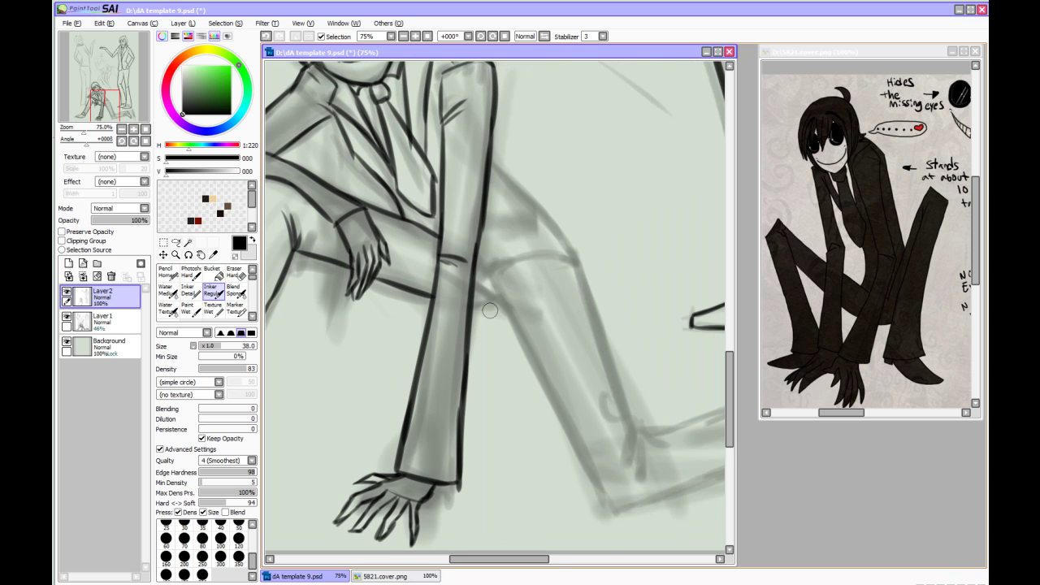
pyautogui.scroll(1, 508, 322)
pyautogui.moveTo(487, 296); pyautogui.dragTo(587, 286)
pyautogui.moveTo(490, 171); pyautogui.dragTo(591, 289)
pyautogui.scroll(-1, 592, 290)
pyautogui.hscroll(2, 591, 290)
pyautogui.moveTo(411, 276)
pyautogui.mouseDown()
pyautogui.moveTo(520, 476)
pyautogui.moveTo(542, 485)
pyautogui.mouseUp()
pyautogui.moveTo(495, 255); pyautogui.dragTo(559, 459)
# Ink the kneeling leg's shin along the ground and its trouser hem
pyautogui.hscroll(3, 559, 439)
pyautogui.moveTo(406, 484)
pyautogui.mouseDown()
pyautogui.moveTo(620, 426)
pyautogui.moveTo(602, 429)
pyautogui.mouseUp()
pyautogui.moveTo(432, 418); pyautogui.dragTo(614, 363)
pyautogui.moveTo(617, 360); pyautogui.dragTo(634, 433)
# Ink both of the crouching figure's shoes
pyautogui.scroll(-1, 660, 406)
pyautogui.hscroll(2, 660, 406)
pyautogui.moveTo(553, 418)
pyautogui.mouseDown()
pyautogui.moveTo(584, 450)
pyautogui.moveTo(592, 382)
pyautogui.moveTo(548, 351)
pyautogui.mouseUp()
pyautogui.moveTo(585, 464); pyautogui.dragTo(601, 426)
pyautogui.moveTo(341, 357); pyautogui.dragTo(943, 407)
pyautogui.moveTo(425, 453); pyautogui.dragTo(341, 487)
pyautogui.moveTo(341, 488)
pyautogui.mouseDown()
pyautogui.moveTo(434, 510)
pyautogui.moveTo(490, 478)
pyautogui.mouseUp()
# Ink the leaning figure's round glasses and the hair strands falling over the face
pyautogui.moveTo(520, 163)
pyautogui.mouseDown()
pyautogui.moveTo(431, 255)
pyautogui.moveTo(333, 535)
pyautogui.mouseUp()
pyautogui.scroll(5, 496, 308)
pyautogui.hscroll(1, 496, 309)
pyautogui.moveTo(468, 217); pyautogui.dragTo(484, 348)
pyautogui.moveTo(424, 231); pyautogui.dragTo(460, 315)
pyautogui.moveTo(438, 208); pyautogui.dragTo(468, 276)
pyautogui.moveTo(457, 203)
pyautogui.mouseDown()
pyautogui.moveTo(414, 244)
pyautogui.moveTo(439, 394)
pyautogui.mouseUp()
pyautogui.moveTo(386, 286)
pyautogui.mouseDown()
pyautogui.moveTo(399, 371)
pyautogui.moveTo(416, 198)
pyautogui.moveTo(491, 177)
pyautogui.mouseUp()
pyautogui.moveTo(484, 147)
pyautogui.mouseDown()
pyautogui.moveTo(506, 180)
pyautogui.moveTo(486, 192)
pyautogui.mouseUp()
pyautogui.moveTo(465, 242); pyautogui.dragTo(483, 213)
# Ink the leaning figure's outer hair outline with its flicked tips and the curve of the grin
pyautogui.moveTo(483, 214); pyautogui.dragTo(546, 285)
pyautogui.moveTo(500, 175)
pyautogui.mouseDown()
pyautogui.moveTo(637, 321)
pyautogui.moveTo(590, 342)
pyautogui.mouseUp()
pyautogui.moveTo(559, 268); pyautogui.dragTo(600, 366)
pyautogui.moveTo(611, 326); pyautogui.dragTo(576, 395)
pyautogui.moveTo(580, 335); pyautogui.dragTo(576, 362)
pyautogui.moveTo(479, 274)
pyautogui.mouseDown()
pyautogui.moveTo(508, 249)
pyautogui.moveTo(486, 310)
pyautogui.moveTo(540, 280)
pyautogui.mouseUp()
pyautogui.moveTo(457, 312)
pyautogui.mouseDown()
pyautogui.moveTo(415, 328)
pyautogui.moveTo(425, 327)
pyautogui.mouseUp()
pyautogui.moveTo(496, 375)
pyautogui.mouseDown()
pyautogui.moveTo(463, 324)
pyautogui.moveTo(508, 291)
pyautogui.mouseUp()
# Ink the leaning figure's fanged open mouth, long tongue and jawline, using the open-mouth drawing in the reference image
pyautogui.moveTo(935, 228)
pyautogui.mouseDown()
pyautogui.moveTo(820, 240)
pyautogui.moveTo(667, 207)
pyautogui.mouseUp()
pyautogui.moveTo(445, 338); pyautogui.dragTo(440, 335)
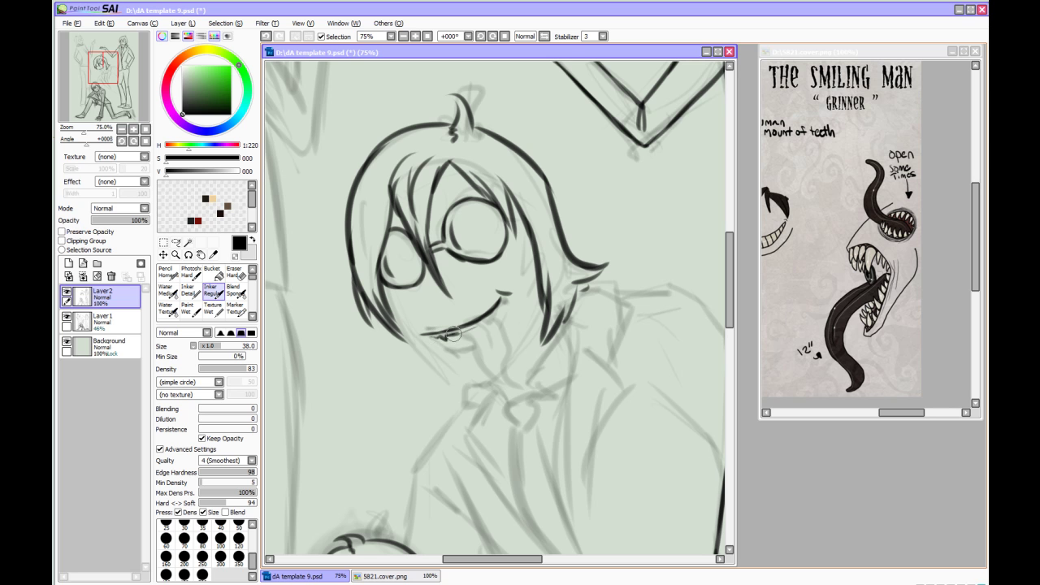
pyautogui.moveTo(459, 336)
pyautogui.mouseDown()
pyautogui.moveTo(524, 389)
pyautogui.moveTo(508, 352)
pyautogui.mouseUp()
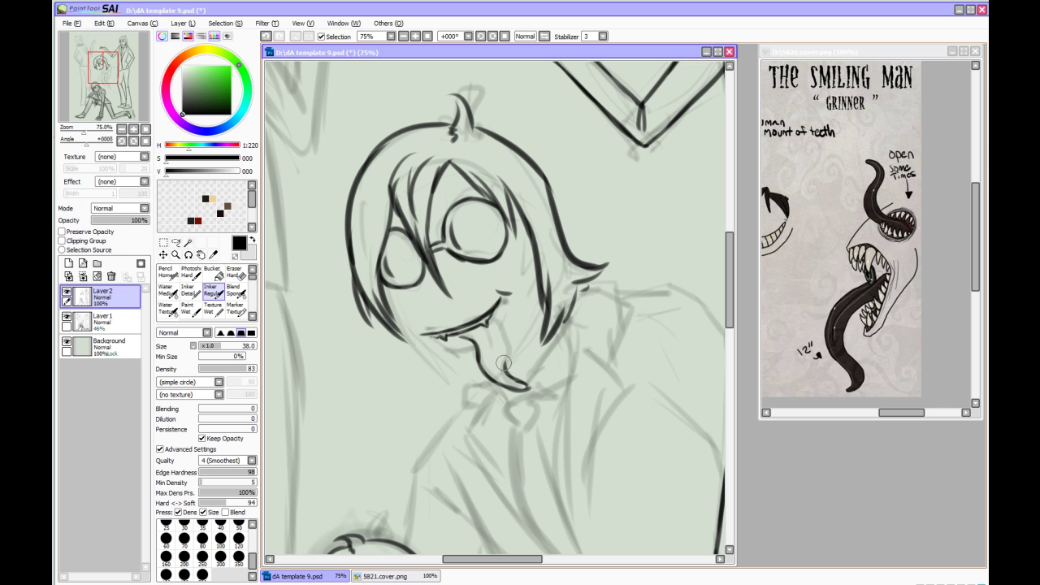
pyautogui.moveTo(426, 336)
pyautogui.mouseDown()
pyautogui.moveTo(456, 349)
pyautogui.moveTo(418, 335)
pyautogui.mouseUp()
pyautogui.moveTo(436, 322)
pyautogui.mouseDown()
pyautogui.moveTo(432, 301)
pyautogui.moveTo(447, 359)
pyautogui.moveTo(484, 363)
pyautogui.mouseUp()
pyautogui.moveTo(501, 349); pyautogui.dragTo(535, 270)
# Ink the leaning figure's tie knot and shirt collar below the tongue
pyautogui.moveTo(525, 385)
pyautogui.mouseDown()
pyautogui.moveTo(504, 310)
pyautogui.moveTo(513, 302)
pyautogui.mouseUp()
pyautogui.moveTo(511, 303); pyautogui.dragTo(517, 338)
pyautogui.moveTo(481, 315)
pyautogui.mouseDown()
pyautogui.moveTo(490, 342)
pyautogui.moveTo(520, 337)
pyautogui.mouseUp()
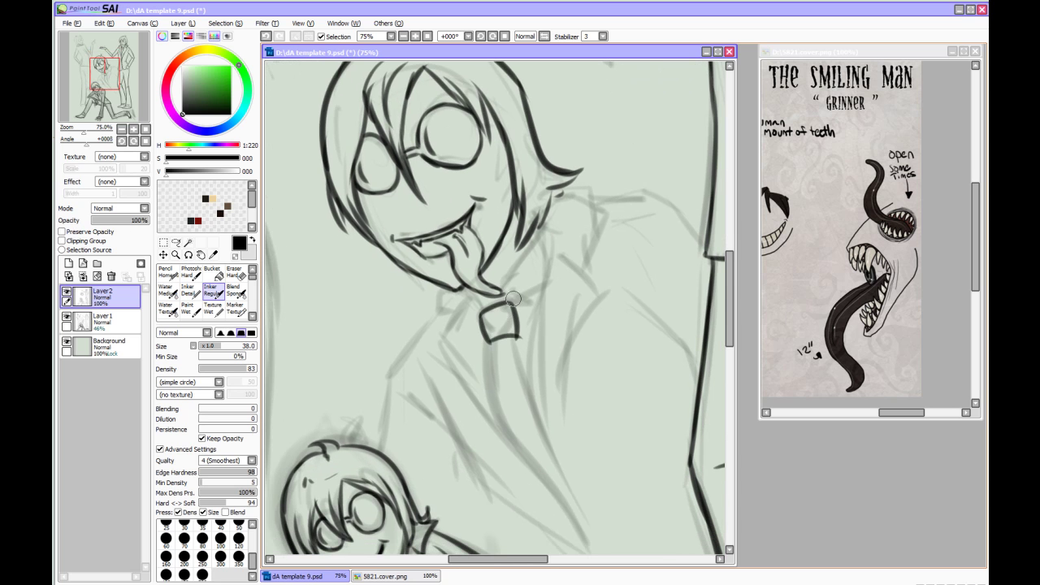
pyautogui.moveTo(502, 303)
pyautogui.mouseDown()
pyautogui.moveTo(536, 286)
pyautogui.moveTo(512, 324)
pyautogui.moveTo(446, 331)
pyautogui.mouseUp()
pyautogui.moveTo(443, 292)
pyautogui.mouseDown()
pyautogui.moveTo(480, 312)
pyautogui.moveTo(485, 335)
pyautogui.mouseUp()
# Ink the leaning figure's hanging tie, shirt opening and the jacket lapels
pyautogui.moveTo(492, 348)
pyautogui.mouseDown()
pyautogui.moveTo(461, 264)
pyautogui.moveTo(465, 344)
pyautogui.moveTo(559, 451)
pyautogui.mouseUp()
pyautogui.moveTo(485, 253); pyautogui.dragTo(526, 338)
pyautogui.moveTo(526, 339); pyautogui.dragTo(599, 468)
pyautogui.moveTo(395, 204)
pyautogui.mouseDown()
pyautogui.moveTo(411, 276)
pyautogui.moveTo(488, 382)
pyautogui.mouseUp()
pyautogui.moveTo(506, 145); pyautogui.dragTo(520, 326)
pyautogui.moveTo(524, 104)
pyautogui.mouseDown()
pyautogui.moveTo(571, 207)
pyautogui.moveTo(611, 456)
pyautogui.moveTo(646, 504)
pyautogui.mouseUp()
pyautogui.moveTo(395, 236); pyautogui.dragTo(404, 307)
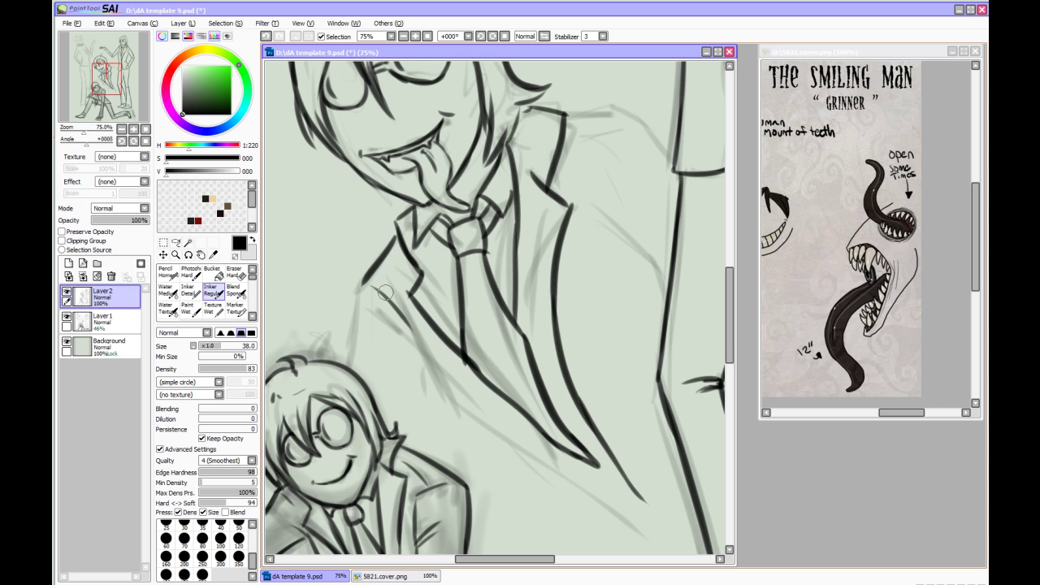
# Ink the leaning figure's shoulders and sleeve edge, adding short fold lines and the jacket's lower edge
pyautogui.moveTo(360, 280); pyautogui.dragTo(363, 361)
pyautogui.moveTo(569, 104); pyautogui.dragTo(626, 130)
pyautogui.moveTo(598, 117)
pyautogui.mouseDown()
pyautogui.moveTo(611, 203)
pyautogui.moveTo(668, 136)
pyautogui.mouseUp()
pyautogui.moveTo(608, 229); pyautogui.dragTo(668, 277)
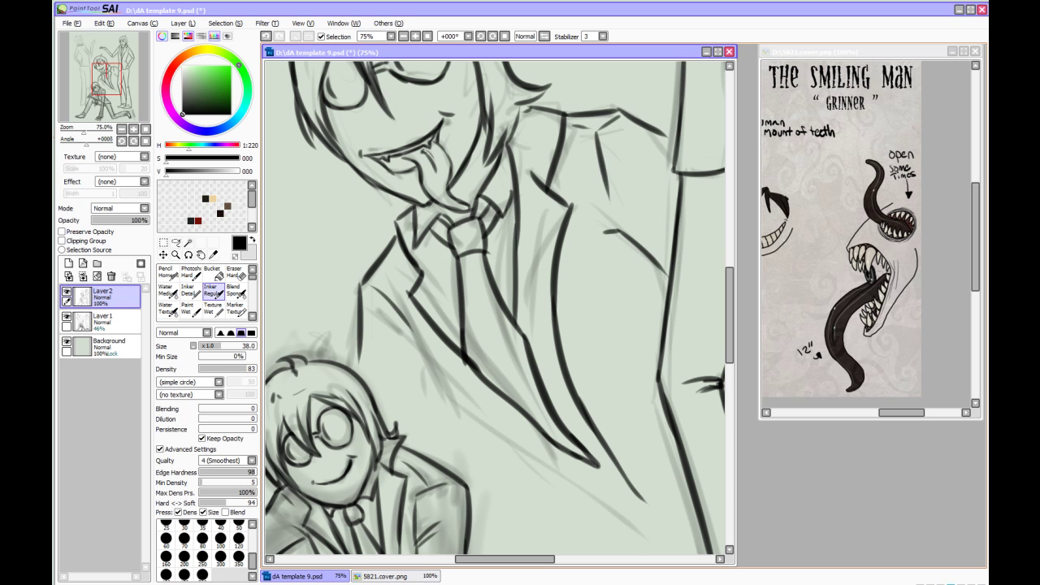
pyautogui.moveTo(422, 342); pyautogui.dragTo(630, 497)
pyautogui.moveTo(581, 443); pyautogui.dragTo(655, 547)
# Ink the head of the back-turned figure holding a glass, with glasses, face and flicked hair at the nape
pyautogui.moveTo(349, 122); pyautogui.dragTo(679, 524)
pyautogui.moveTo(489, 204)
pyautogui.mouseDown()
pyautogui.moveTo(463, 207)
pyautogui.moveTo(490, 208)
pyautogui.mouseUp()
pyautogui.moveTo(471, 200); pyautogui.dragTo(474, 216)
pyautogui.moveTo(492, 201)
pyautogui.mouseDown()
pyautogui.moveTo(516, 177)
pyautogui.moveTo(488, 188)
pyautogui.mouseUp()
pyautogui.hotkey('ctrl', 'z')
pyautogui.moveTo(464, 164)
pyautogui.mouseDown()
pyautogui.moveTo(477, 190)
pyautogui.moveTo(458, 227)
pyautogui.mouseUp()
pyautogui.moveTo(445, 210)
pyautogui.mouseDown()
pyautogui.moveTo(492, 248)
pyautogui.moveTo(469, 252)
pyautogui.mouseUp()
pyautogui.moveTo(468, 253)
pyautogui.mouseDown()
pyautogui.moveTo(495, 277)
pyautogui.moveTo(418, 290)
pyautogui.mouseUp()
# Ink the back-turned figure's neck and the jacket collar wrapping around it
pyautogui.moveTo(436, 280)
pyautogui.mouseDown()
pyautogui.moveTo(412, 250)
pyautogui.moveTo(476, 126)
pyautogui.moveTo(549, 185)
pyautogui.moveTo(534, 243)
pyautogui.mouseUp()
pyautogui.moveTo(520, 162)
pyautogui.mouseDown()
pyautogui.moveTo(490, 145)
pyautogui.moveTo(528, 274)
pyautogui.mouseUp()
pyautogui.moveTo(495, 275); pyautogui.dragTo(529, 276)
pyautogui.moveTo(444, 276)
pyautogui.mouseDown()
pyautogui.moveTo(482, 304)
pyautogui.moveTo(536, 281)
pyautogui.mouseUp()
# Ink the back-turned figure's raised, bent sleeve from the shoulder through the elbow to the cuff
pyautogui.moveTo(538, 276)
pyautogui.mouseDown()
pyautogui.moveTo(588, 288)
pyautogui.moveTo(601, 348)
pyautogui.moveTo(642, 402)
pyautogui.mouseUp()
pyautogui.moveTo(544, 349)
pyautogui.mouseDown()
pyautogui.moveTo(659, 479)
pyautogui.moveTo(560, 462)
pyautogui.mouseUp()
pyautogui.moveTo(555, 415)
pyautogui.mouseDown()
pyautogui.moveTo(565, 449)
pyautogui.moveTo(561, 275)
pyautogui.mouseUp()
pyautogui.moveTo(561, 275); pyautogui.dragTo(603, 285)
pyautogui.moveTo(603, 286); pyautogui.dragTo(567, 494)
# Ink the back-turned figure's raised hand with its fingers around the stemmed glass
pyautogui.moveTo(566, 261)
pyautogui.mouseDown()
pyautogui.moveTo(619, 242)
pyautogui.moveTo(638, 249)
pyautogui.moveTo(616, 241)
pyautogui.moveTo(619, 190)
pyautogui.moveTo(638, 235)
pyautogui.moveTo(609, 277)
pyautogui.mouseUp()
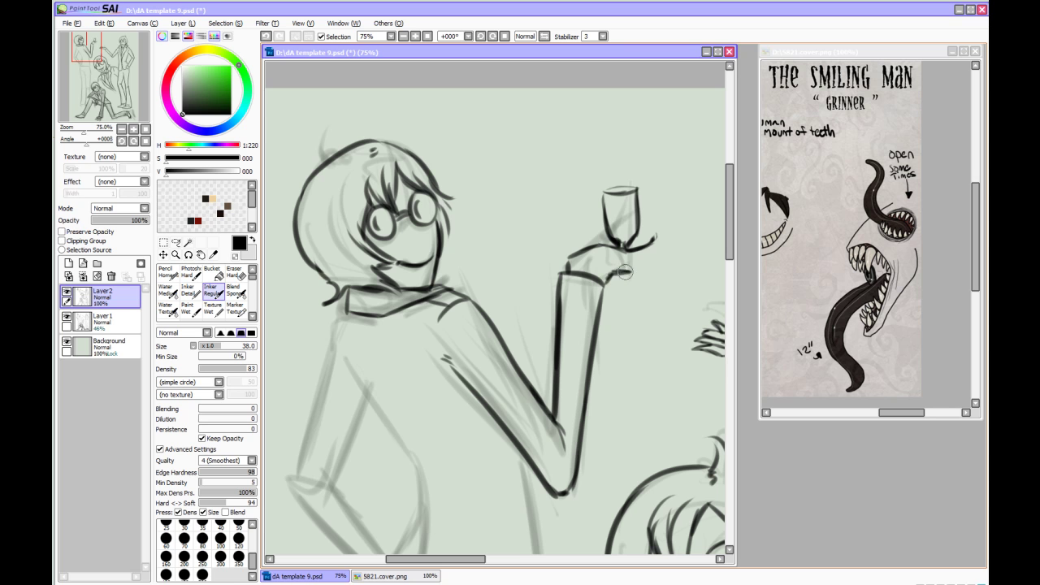
pyautogui.moveTo(645, 244)
pyautogui.mouseDown()
pyautogui.moveTo(612, 279)
pyautogui.moveTo(599, 243)
pyautogui.moveTo(639, 227)
pyautogui.moveTo(633, 214)
pyautogui.moveTo(611, 215)
pyautogui.moveTo(625, 286)
pyautogui.mouseUp()
pyautogui.moveTo(626, 286)
pyautogui.mouseDown()
pyautogui.moveTo(637, 181)
pyautogui.moveTo(659, 125)
pyautogui.mouseUp()
# Ink the back-turned figure's other arm bent at the hip, plus the jacket's sides and straight hem
pyautogui.moveTo(377, 154)
pyautogui.mouseDown()
pyautogui.moveTo(328, 324)
pyautogui.moveTo(445, 424)
pyautogui.mouseUp()
pyautogui.moveTo(335, 333)
pyautogui.mouseDown()
pyautogui.moveTo(367, 325)
pyautogui.moveTo(404, 236)
pyautogui.mouseUp()
pyautogui.moveTo(368, 327); pyautogui.dragTo(447, 424)
pyautogui.moveTo(379, 201)
pyautogui.mouseDown()
pyautogui.moveTo(465, 340)
pyautogui.moveTo(420, 499)
pyautogui.moveTo(586, 499)
pyautogui.mouseUp()
pyautogui.moveTo(554, 284); pyautogui.dragTo(552, 494)
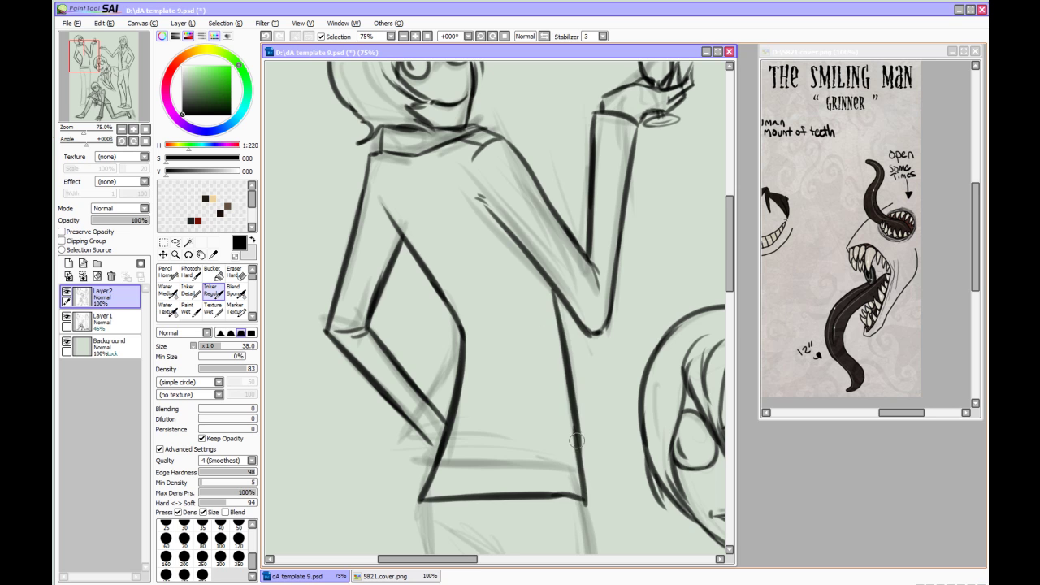
# Ink the outer line of the back-turned figure's straight leg from the jacket hem down to the trouser cuff and shoe
pyautogui.moveTo(525, 218); pyautogui.dragTo(495, 97)
pyautogui.moveTo(455, 382); pyautogui.dragTo(493, 254)
pyautogui.moveTo(426, 254); pyautogui.dragTo(461, 478)
pyautogui.moveTo(461, 509); pyautogui.dragTo(439, 333)
pyautogui.moveTo(434, 285); pyautogui.dragTo(435, 447)
pyautogui.moveTo(432, 464)
pyautogui.mouseDown()
pyautogui.moveTo(444, 284)
pyautogui.moveTo(441, 443)
pyautogui.mouseUp()
pyautogui.moveTo(443, 447)
pyautogui.mouseDown()
pyautogui.moveTo(443, 330)
pyautogui.moveTo(428, 412)
pyautogui.mouseUp()
pyautogui.moveTo(428, 410); pyautogui.dragTo(503, 405)
# Ink the back-turned figure's seat crease and both edges of the leg extending outward toward the crouching figure
pyautogui.moveTo(500, 175); pyautogui.dragTo(487, 481)
pyautogui.moveTo(438, 194); pyautogui.dragTo(483, 228)
pyautogui.moveTo(563, 145); pyautogui.dragTo(596, 264)
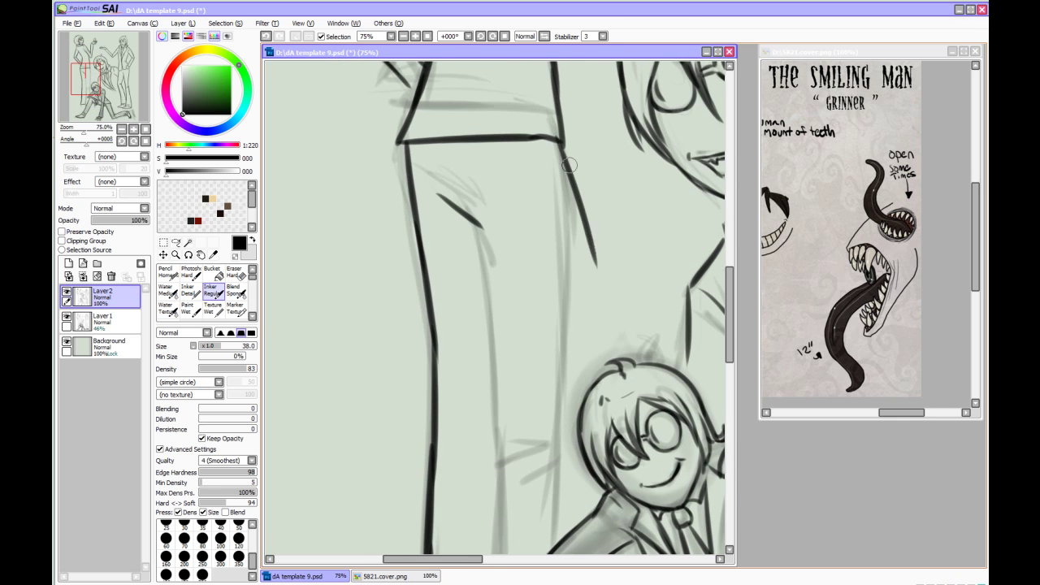
pyautogui.moveTo(575, 180); pyautogui.dragTo(624, 354)
pyautogui.moveTo(471, 219)
pyautogui.mouseDown()
pyautogui.moveTo(506, 237)
pyautogui.moveTo(566, 371)
pyautogui.mouseUp()
pyautogui.moveTo(536, 311); pyautogui.dragTo(586, 398)
# Ink the inner line of the back-turned figure's straight leg and finish its trouser cuff and shoe details
pyautogui.moveTo(518, 292); pyautogui.dragTo(488, 180)
pyautogui.moveTo(470, 139)
pyautogui.mouseDown()
pyautogui.moveTo(474, 436)
pyautogui.moveTo(458, 321)
pyautogui.mouseUp()
pyautogui.moveTo(457, 268); pyautogui.dragTo(458, 452)
pyautogui.moveTo(454, 365); pyautogui.dragTo(462, 466)
pyautogui.moveTo(537, 231); pyautogui.dragTo(515, 314)
pyautogui.moveTo(491, 401); pyautogui.dragTo(485, 429)
pyautogui.moveTo(396, 490)
pyautogui.mouseDown()
pyautogui.moveTo(413, 433)
pyautogui.moveTo(405, 466)
pyautogui.moveTo(430, 465)
pyautogui.mouseUp()
pyautogui.moveTo(431, 466); pyautogui.dragTo(467, 467)
pyautogui.moveTo(470, 419); pyautogui.dragTo(478, 427)
pyautogui.moveTo(459, 419); pyautogui.dragTo(480, 417)
# Add two short horizontal crease lines at the waist on the back of the back-turned figure's jacket
pyautogui.moveTo(466, 130); pyautogui.dragTo(475, 364)
pyautogui.moveTo(478, 345)
pyautogui.mouseDown()
pyautogui.moveTo(440, 409)
pyautogui.moveTo(447, 419)
pyautogui.mouseUp()
pyautogui.moveTo(450, 98)
pyautogui.mouseDown()
pyautogui.moveTo(467, 411)
pyautogui.moveTo(451, 418)
pyautogui.mouseUp()
pyautogui.moveTo(441, 267)
pyautogui.mouseDown()
pyautogui.moveTo(491, 263)
pyautogui.moveTo(484, 272)
pyautogui.mouseUp()
# Hide the rough sketch layer, Layer1, so only the inked line art shows over the background
pyautogui.click(390, 36)
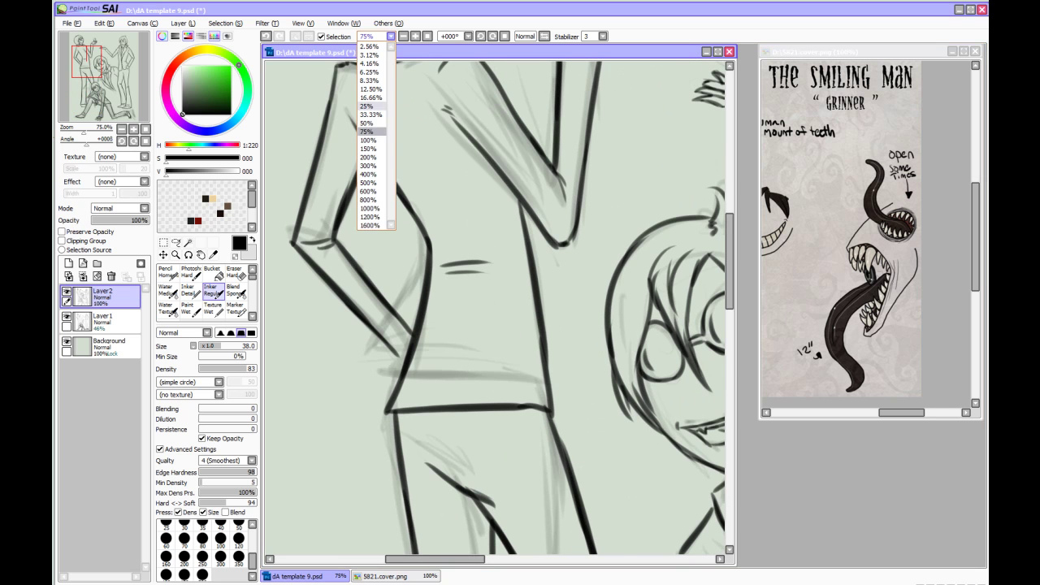
pyautogui.click(369, 115)
pyautogui.click(391, 36)
pyautogui.click(368, 105)
pyautogui.click(66, 316)
pyautogui.moveTo(490, 366); pyautogui.dragTo(487, 279)
# Handwrite "Character by" above the back-turned figure along the upper edge of the page
pyautogui.click(391, 36)
pyautogui.click(370, 123)
pyautogui.moveTo(476, 155); pyautogui.dragTo(496, 404)
pyautogui.moveTo(522, 155); pyautogui.dragTo(448, 388)
pyautogui.moveTo(629, 190); pyautogui.dragTo(708, 194)
pyautogui.moveTo(455, 226)
pyautogui.mouseDown()
pyautogui.moveTo(394, 234)
pyautogui.moveTo(587, 236)
pyautogui.moveTo(708, 254)
pyautogui.mouseUp()
pyautogui.moveTo(390, 213); pyautogui.dragTo(391, 222)
pyautogui.moveTo(399, 212); pyautogui.dragTo(412, 222)
pyautogui.moveTo(416, 215); pyautogui.dragTo(472, 218)
pyautogui.moveTo(534, 210); pyautogui.dragTo(545, 227)
pyautogui.moveTo(549, 218); pyautogui.dragTo(561, 234)
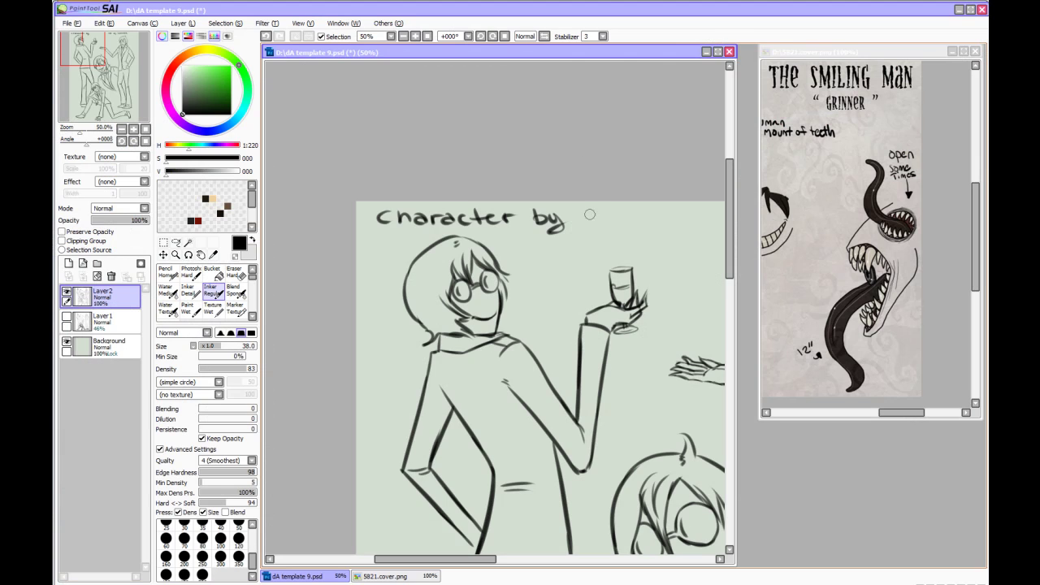
# Complete the handwritten credits with the character owner's name, "(on Weasyl)" and "Art by" with the artist's name, and check the whole page at 25% zoom
pyautogui.moveTo(583, 210); pyautogui.dragTo(599, 210)
pyautogui.moveTo(606, 214); pyautogui.dragTo(622, 225)
pyautogui.moveTo(633, 216); pyautogui.dragTo(636, 225)
pyautogui.moveTo(639, 219); pyautogui.dragTo(651, 224)
pyautogui.moveTo(654, 215); pyautogui.dragTo(665, 217)
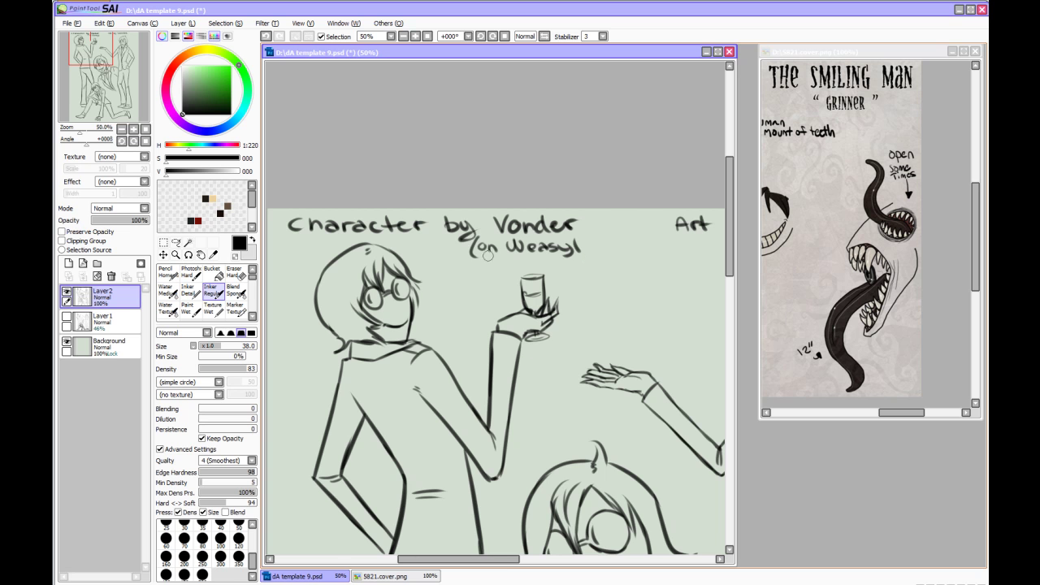
pyautogui.click(391, 36)
pyautogui.click(380, 106)
pyautogui.moveTo(504, 325); pyautogui.dragTo(427, 150)
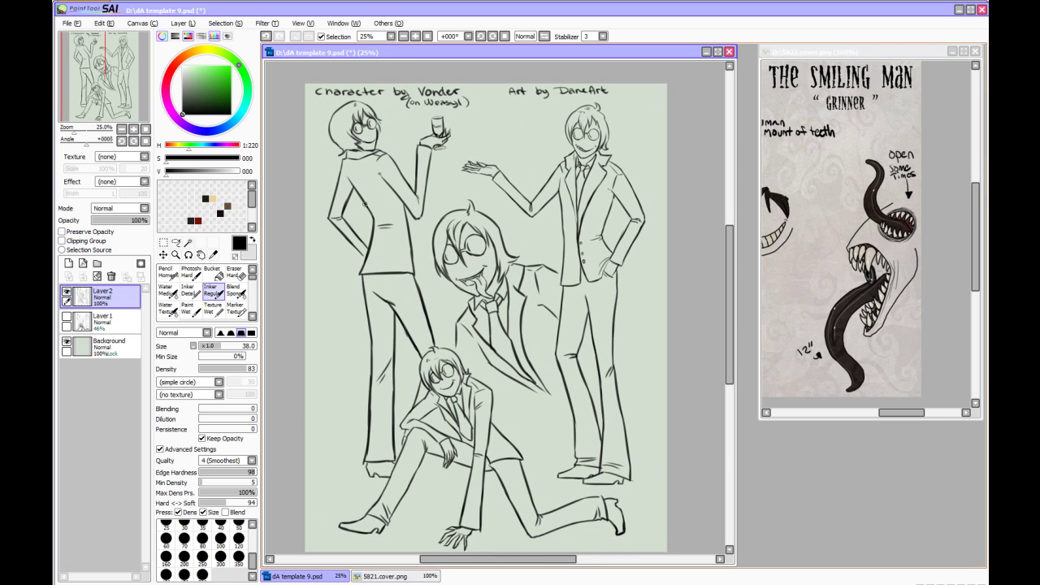